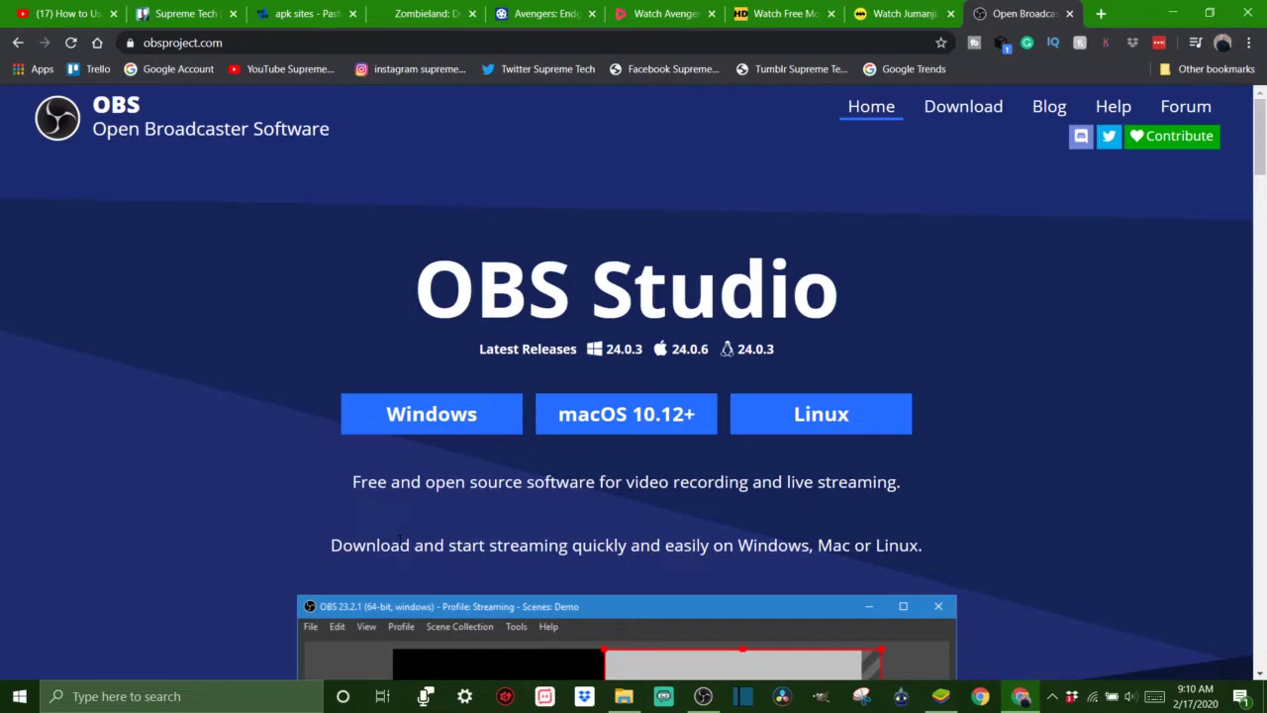
Step: Minimize the browser and bring up the OBS Studio window
click(1172, 12)
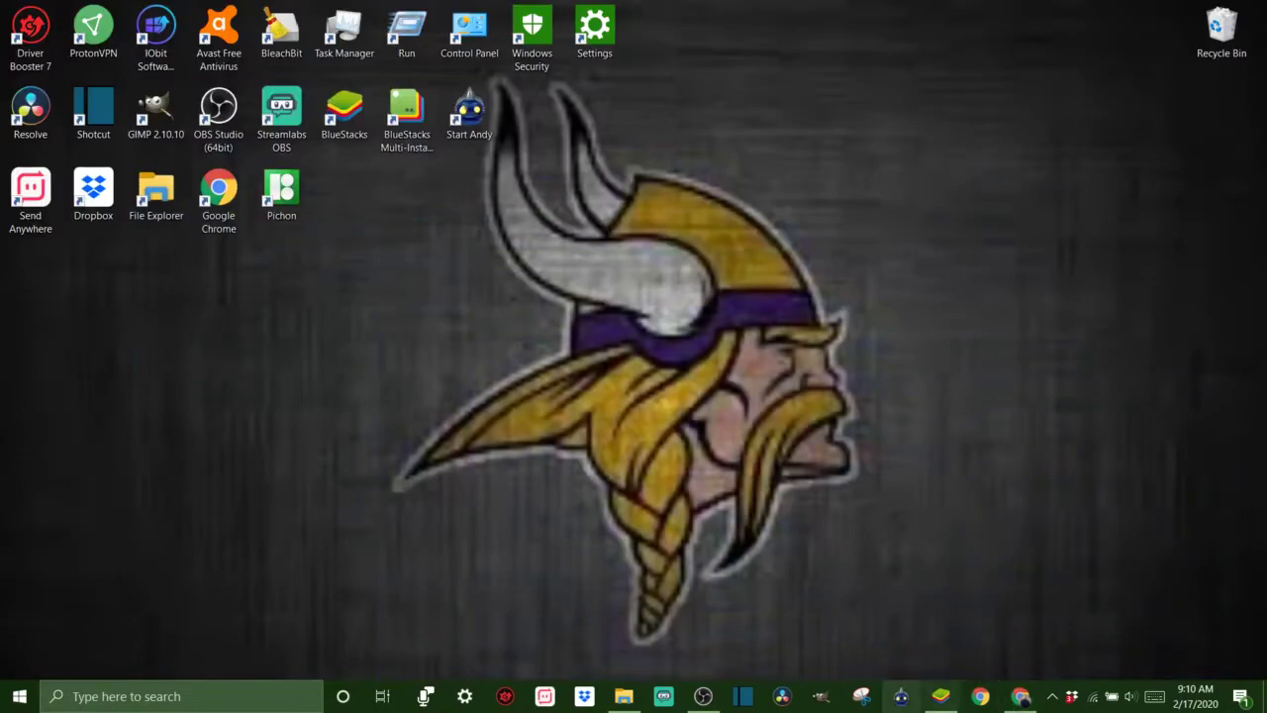
click(703, 696)
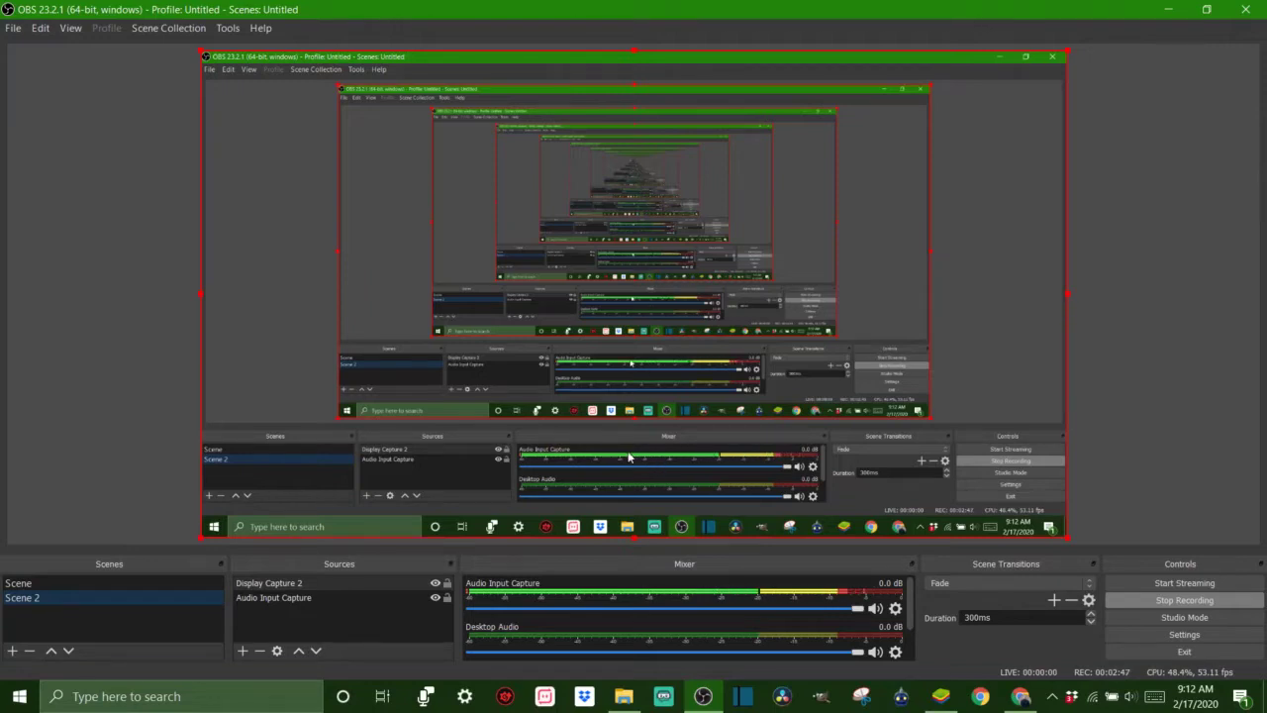
click(1175, 10)
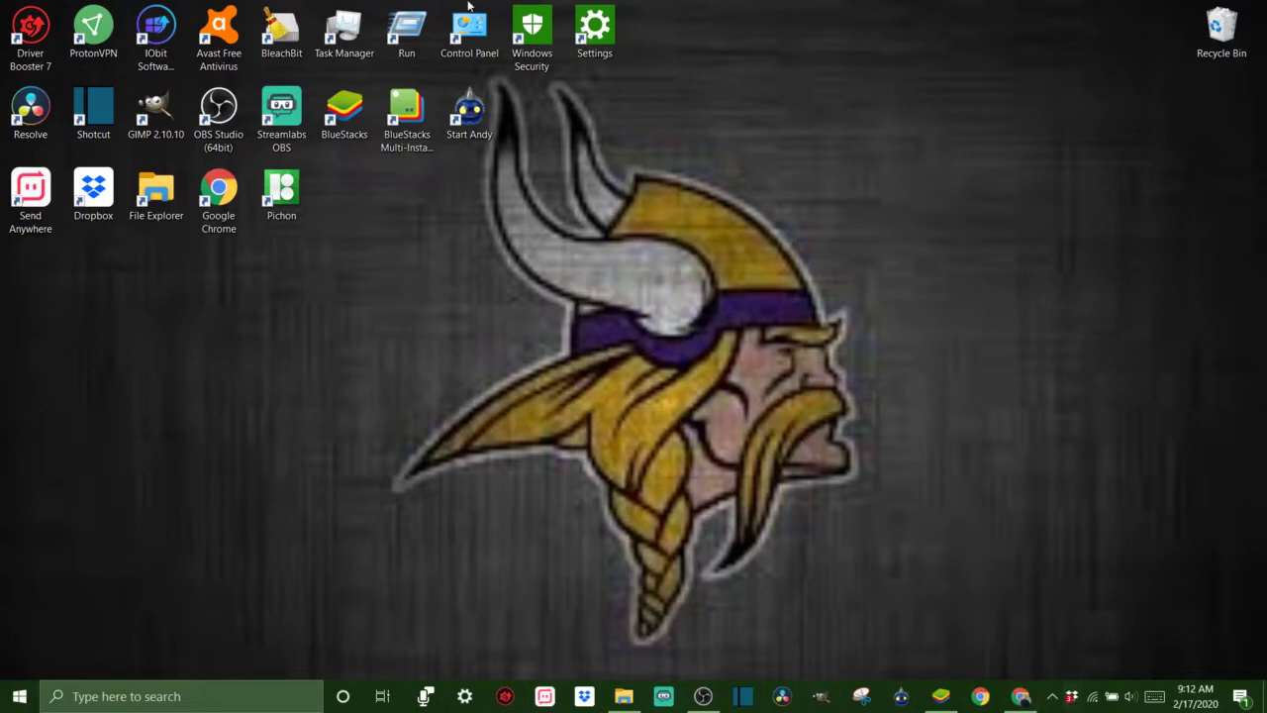
click(703, 696)
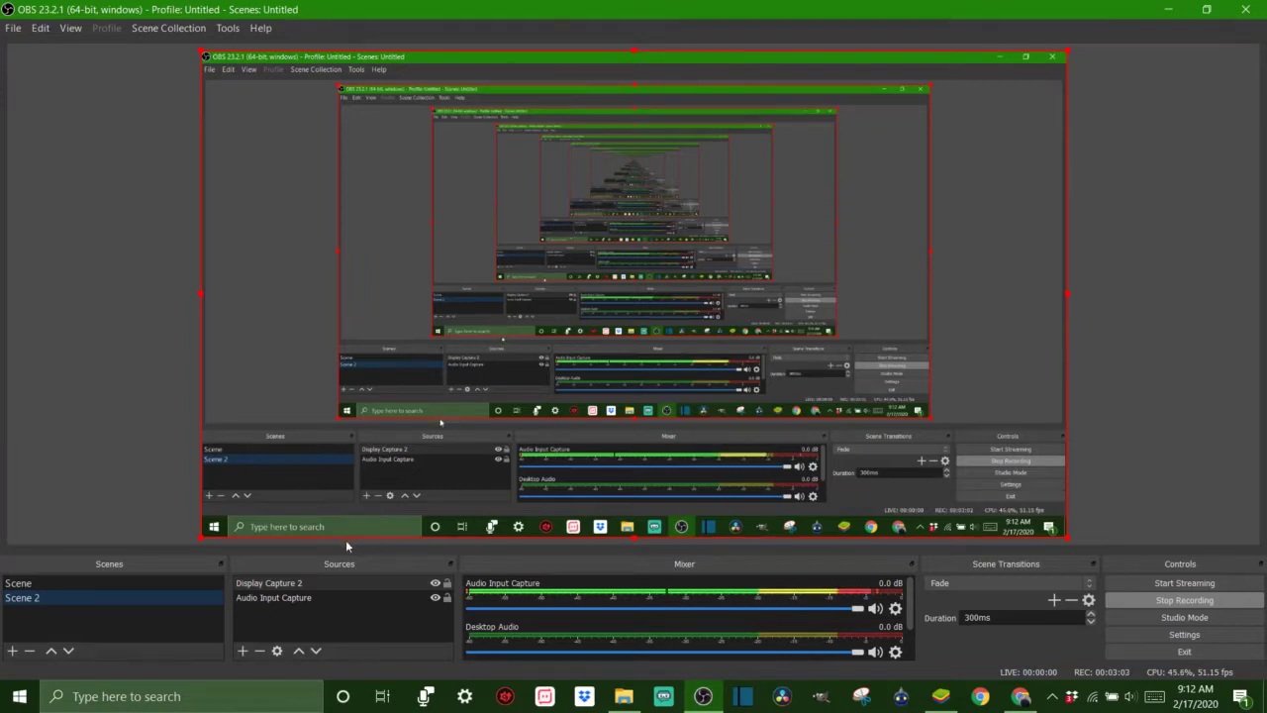
Step: Add a new image source named Image 2 to Scene 2, using apple 3.png from the Pictures folder
right_click(289, 599)
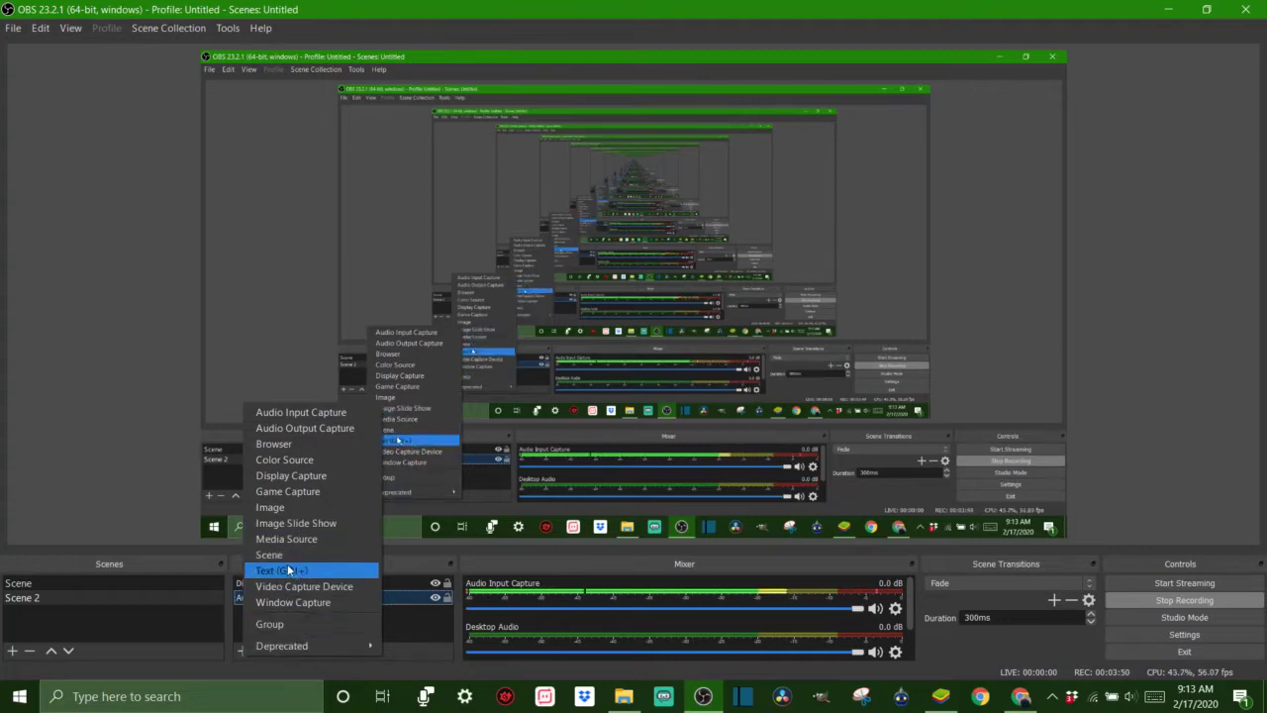
click(288, 509)
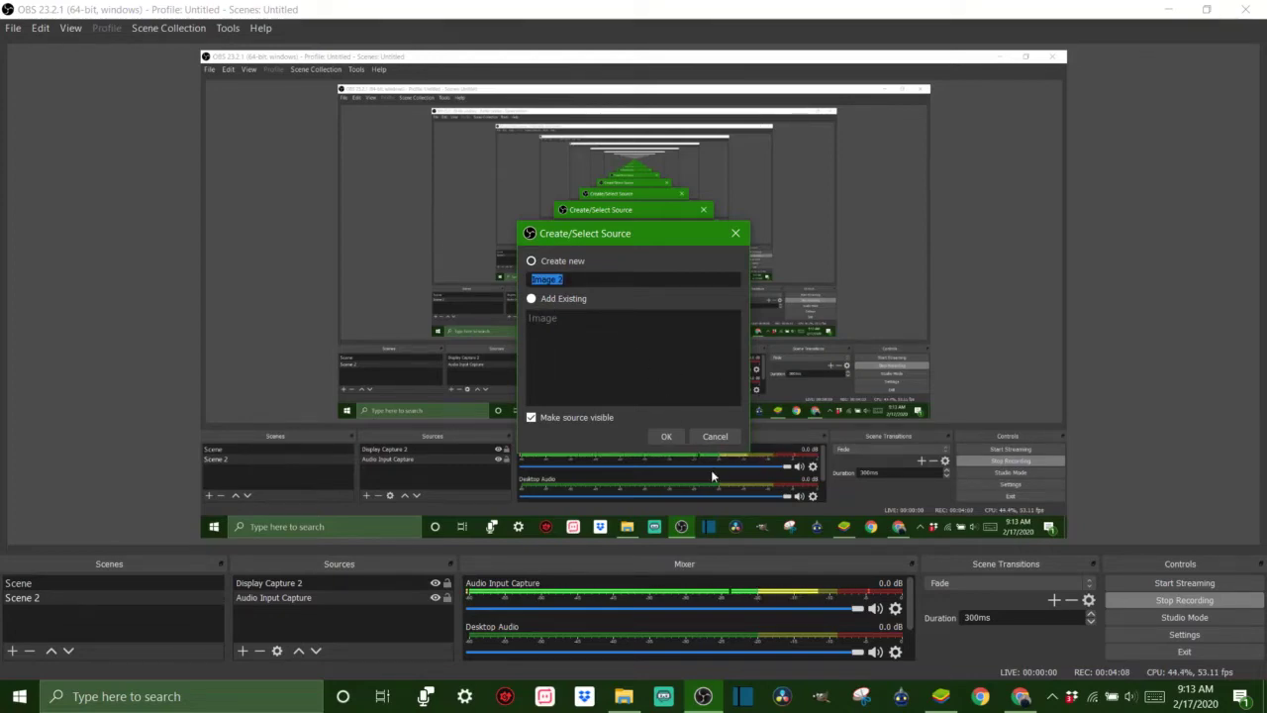
click(666, 436)
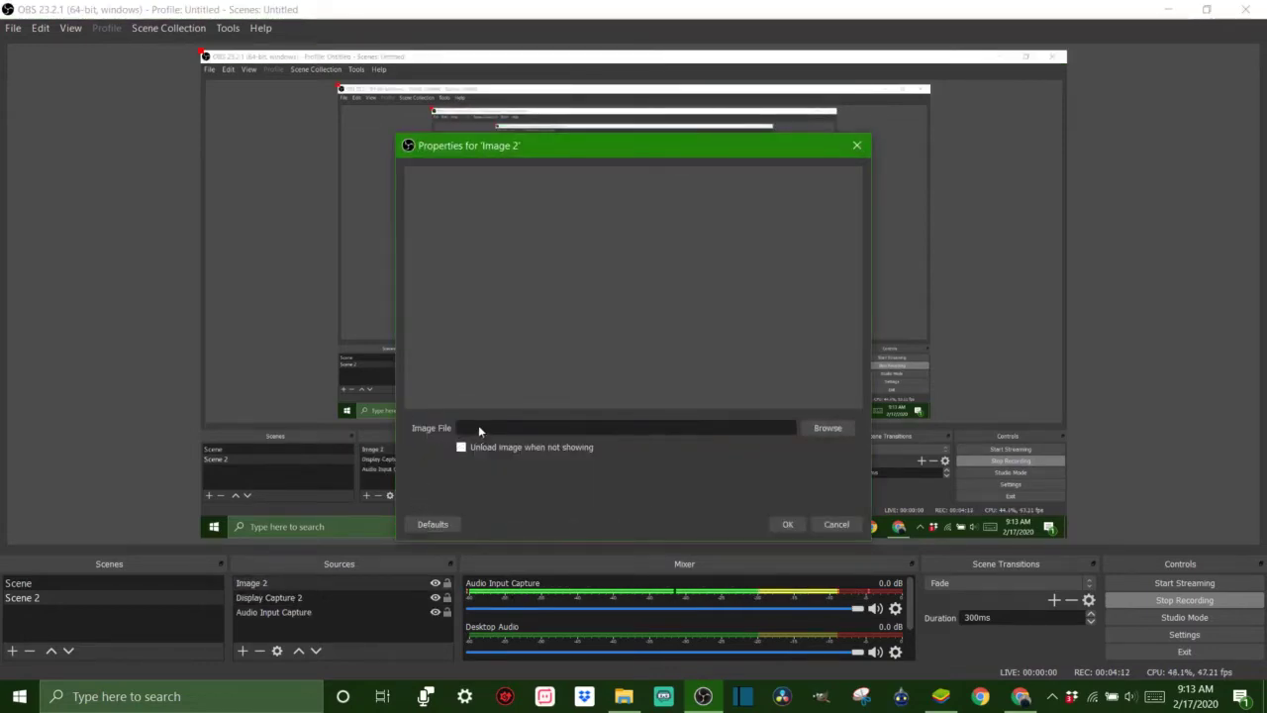
click(828, 430)
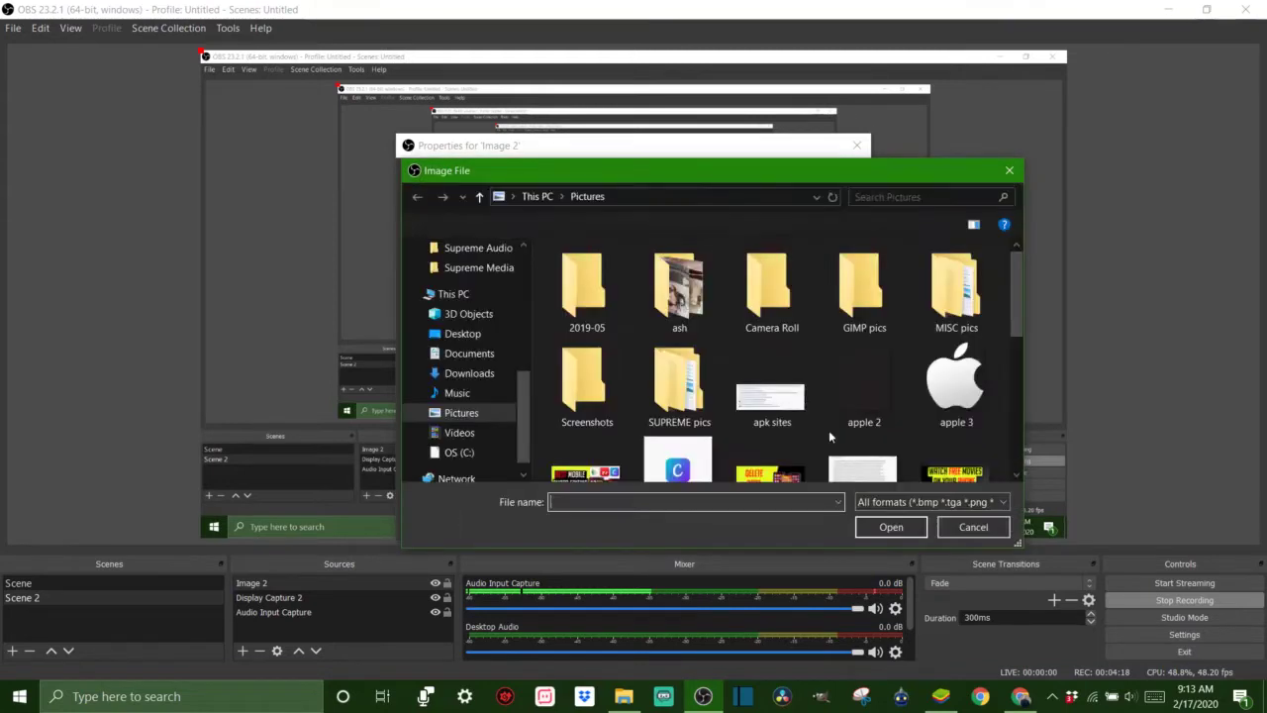
double_click(952, 392)
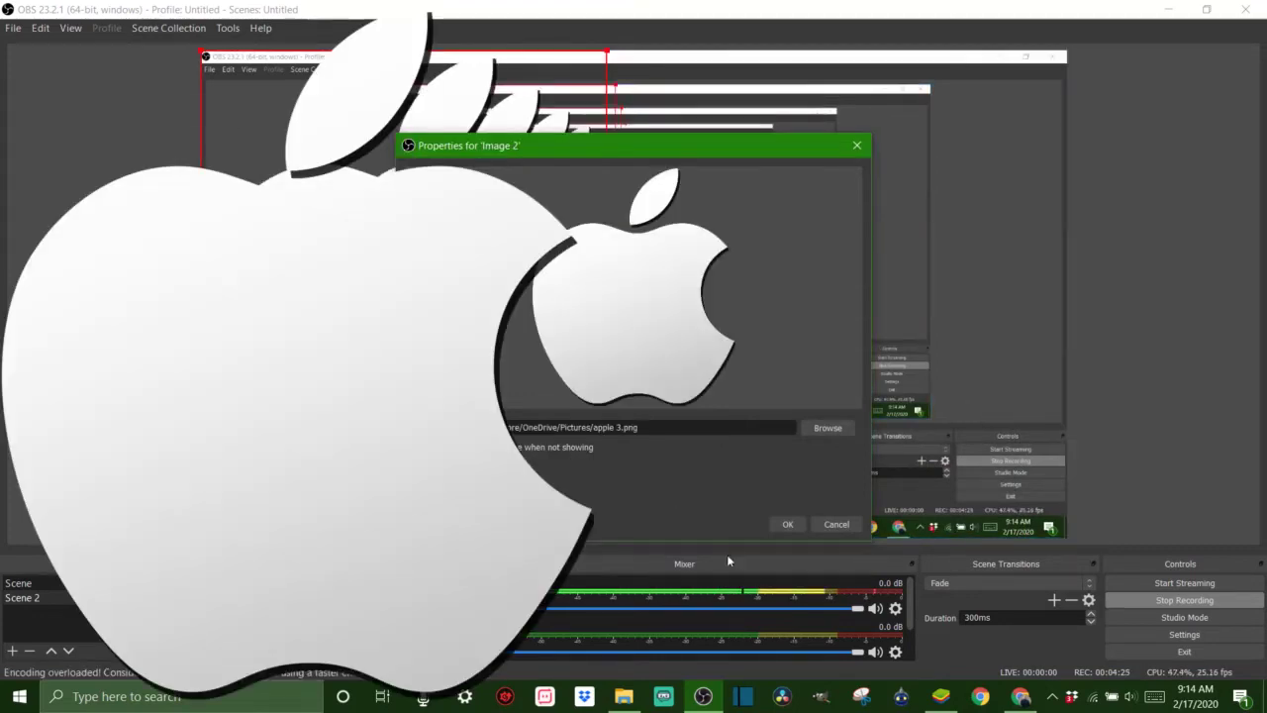
click(788, 524)
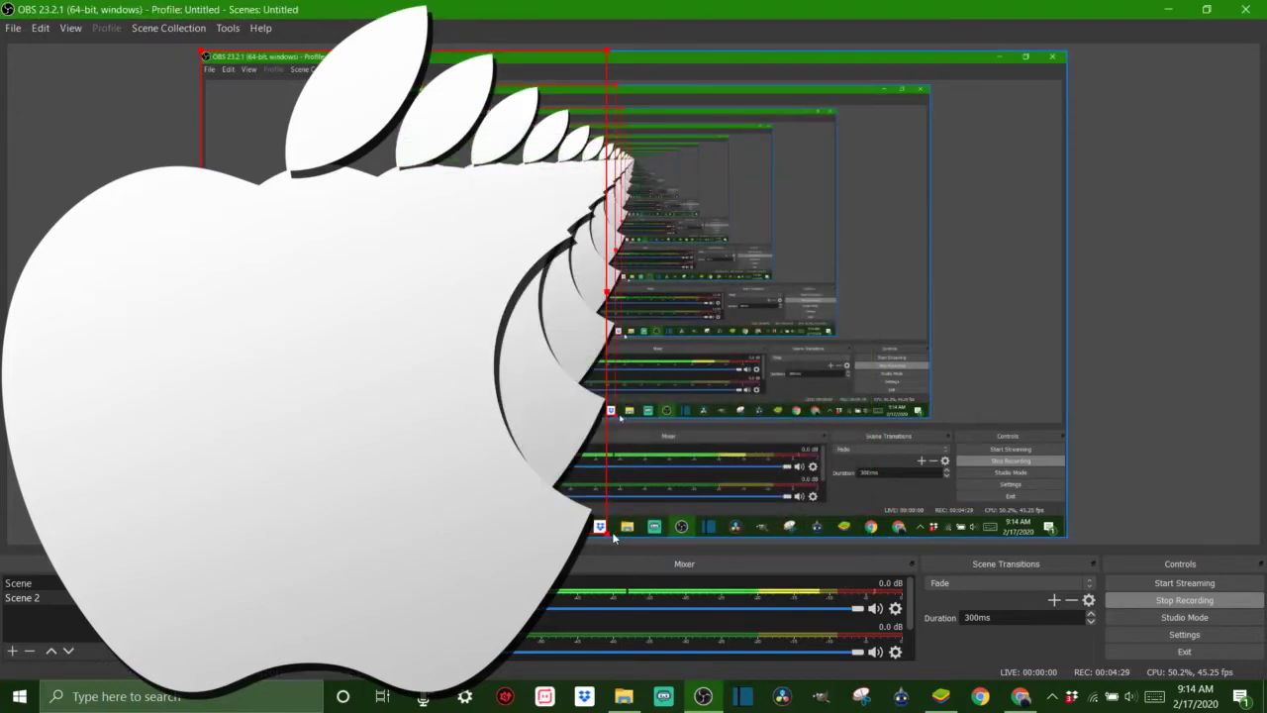
Step: Shrink the apple image in the preview and move it to the canvas's upper-right corner
drag(607, 540, 334, 224)
drag(254, 119, 1002, 138)
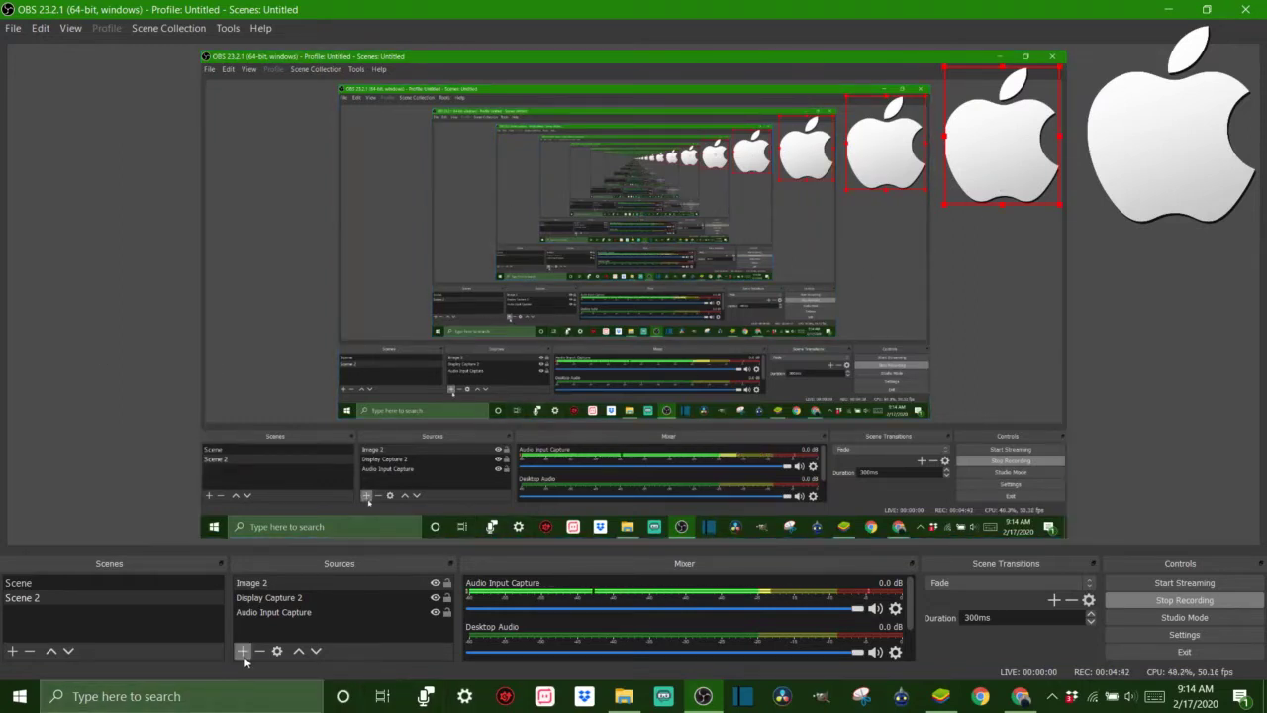
Step: Review the properties of the Image 2 source and close them without changes
click(283, 585)
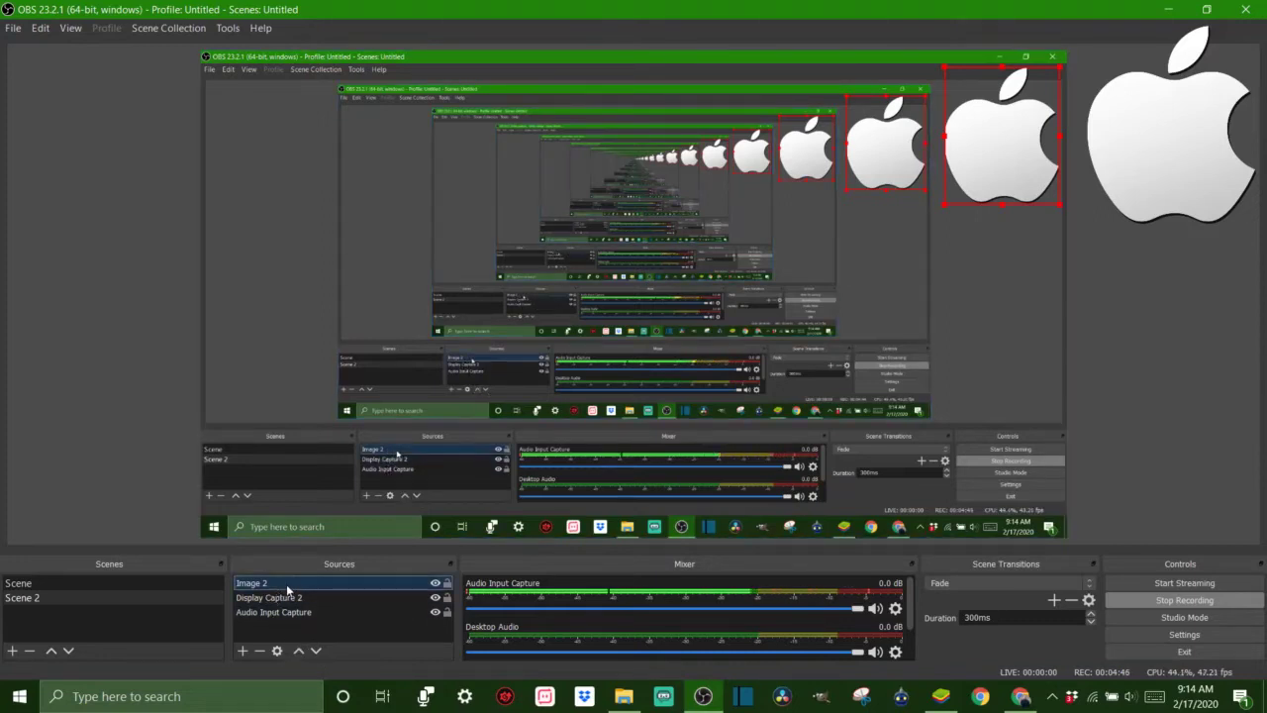
click(279, 652)
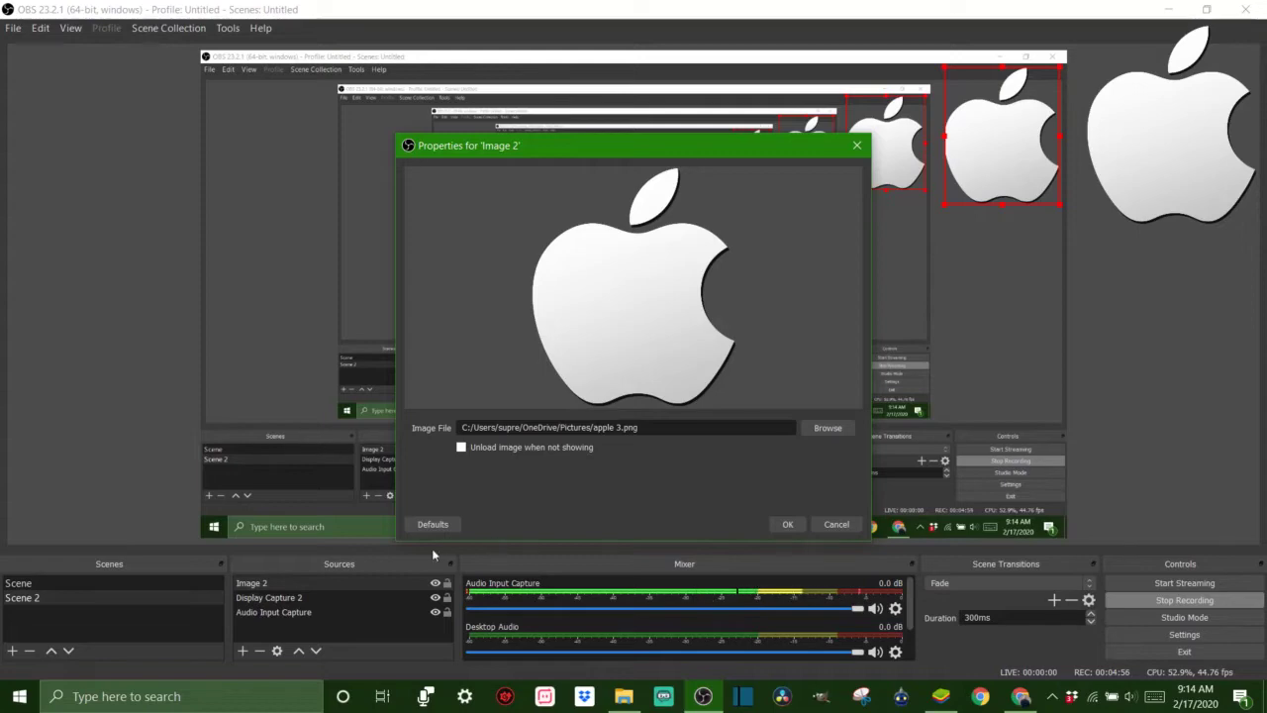
click(287, 583)
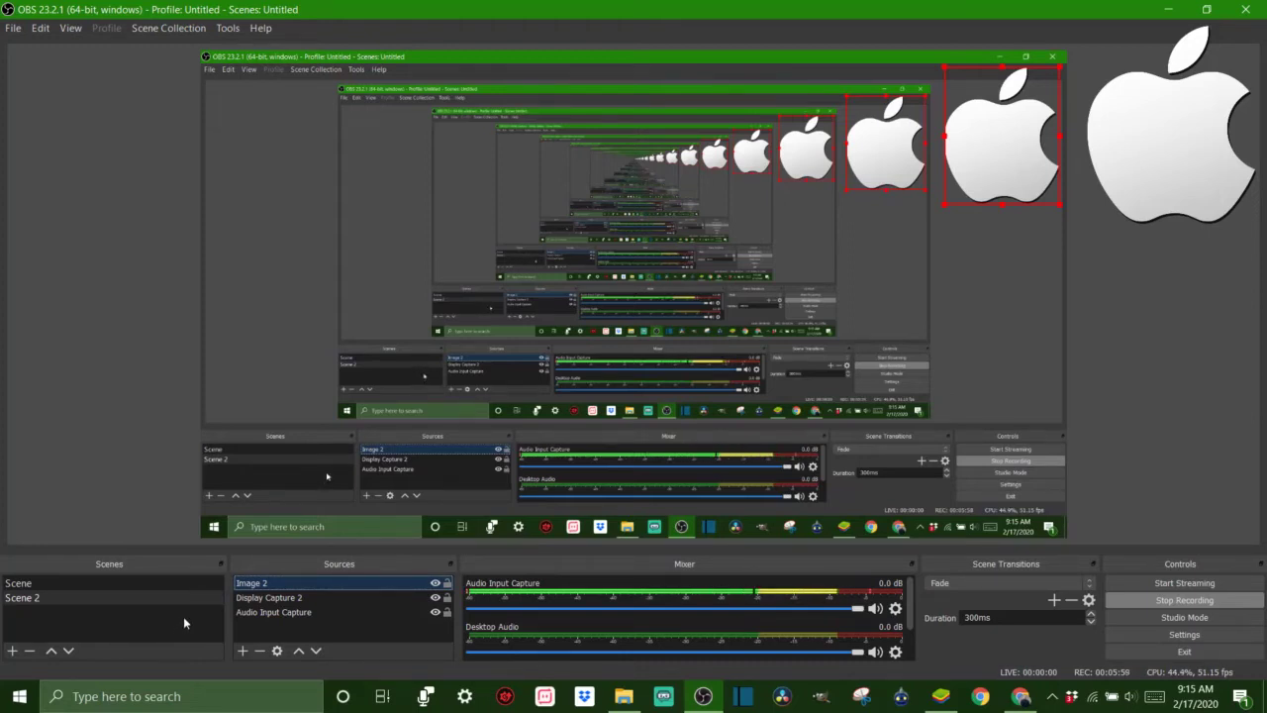
Step: Toggle the visibility of the Image 2 source off and back on twice
click(436, 586)
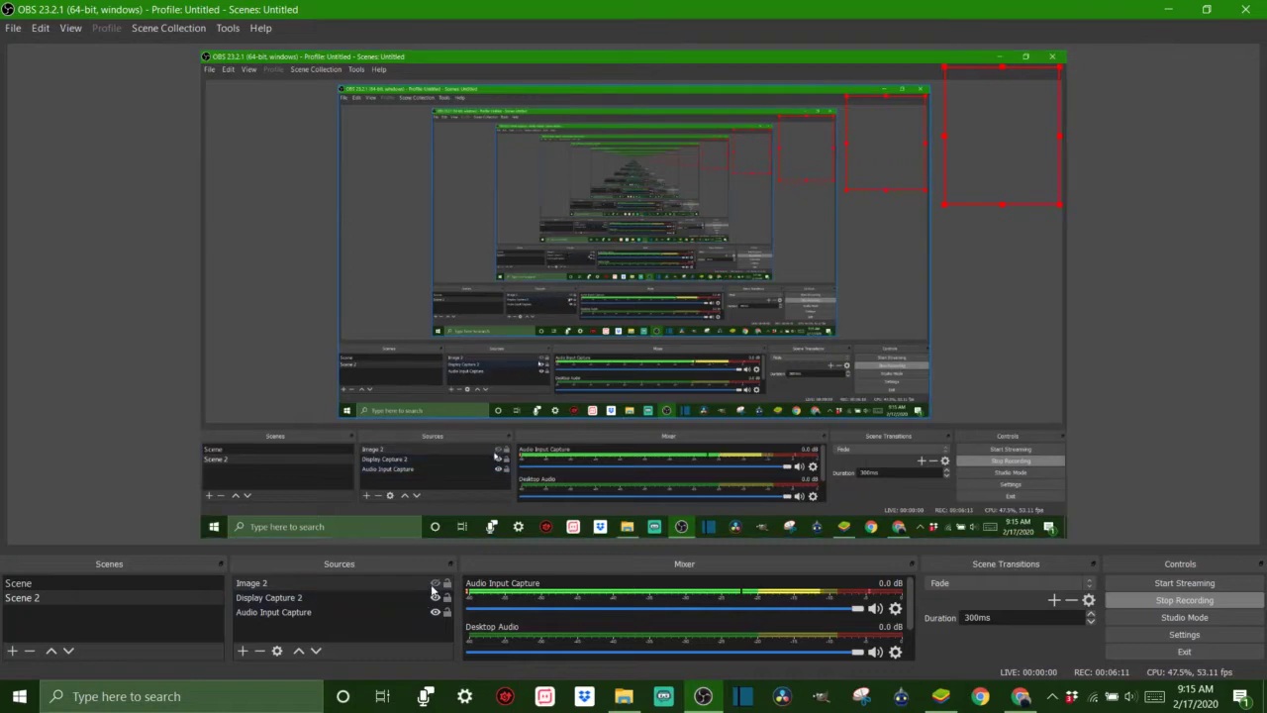
click(436, 586)
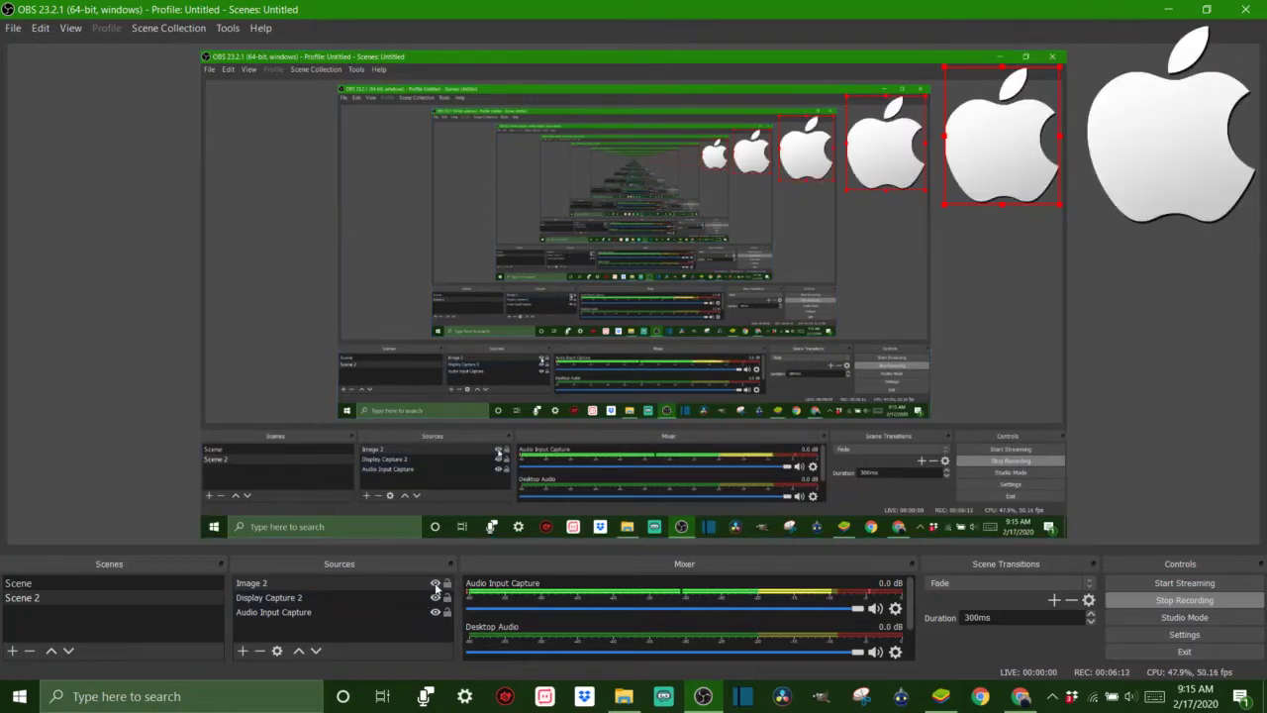
click(436, 585)
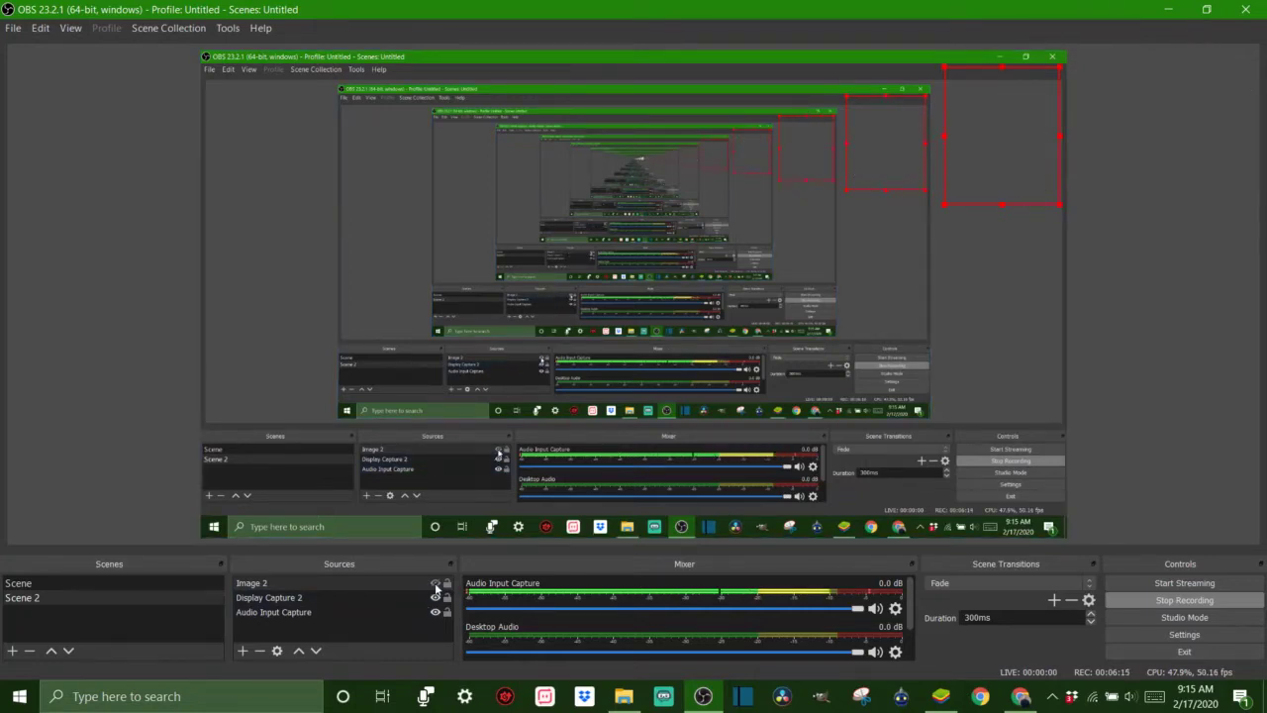
click(435, 584)
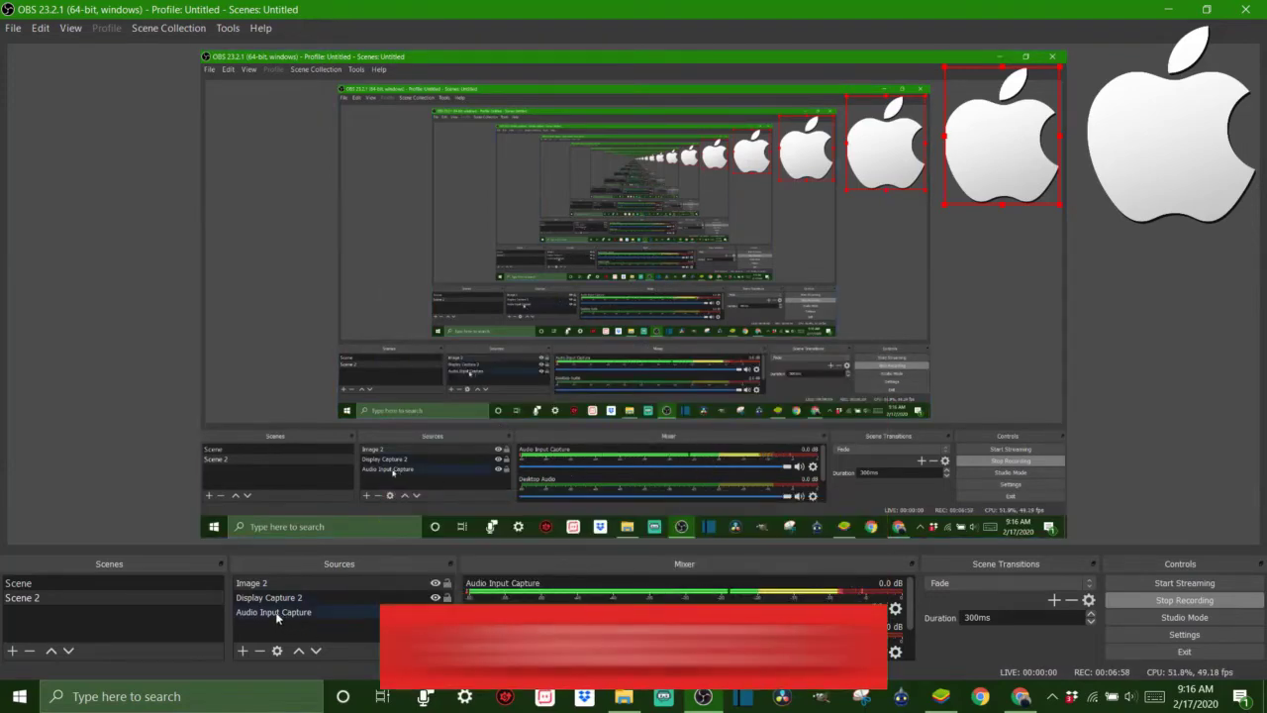
Step: Examine the mixer levels of the Audio Input Capture, Desktop Audio and Mic/Aux channels
click(279, 618)
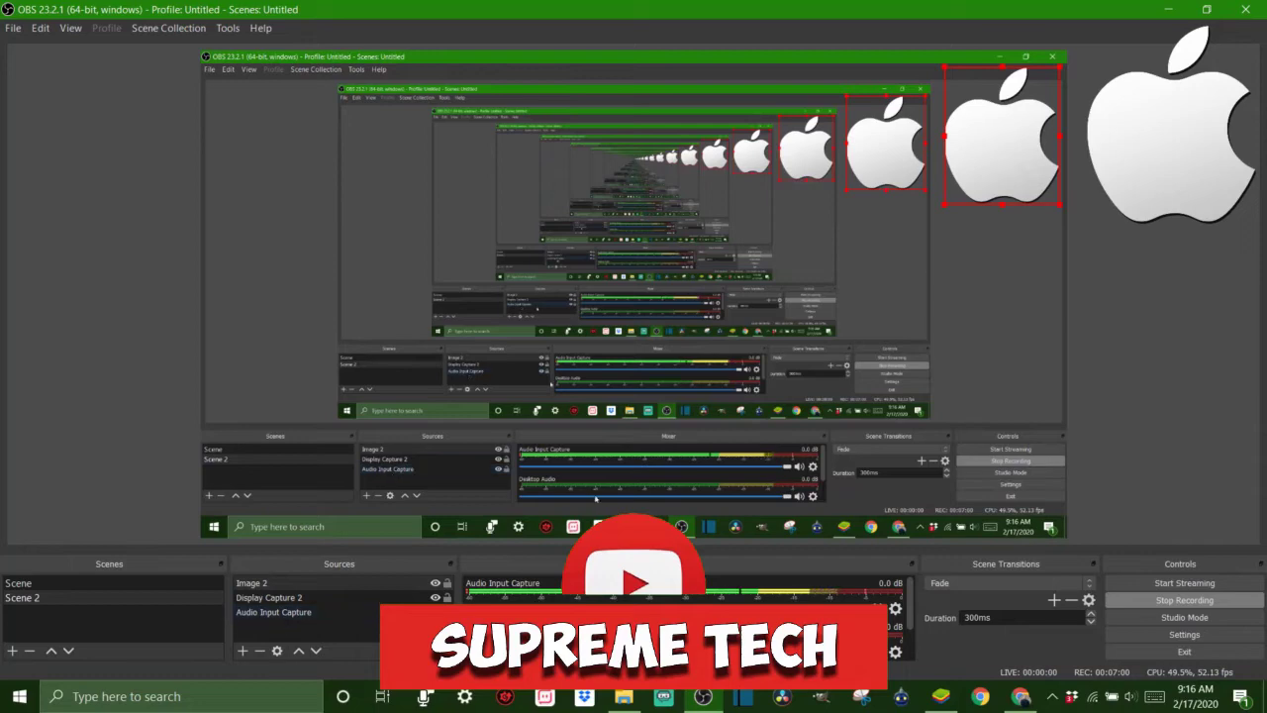
drag(834, 592, 745, 594)
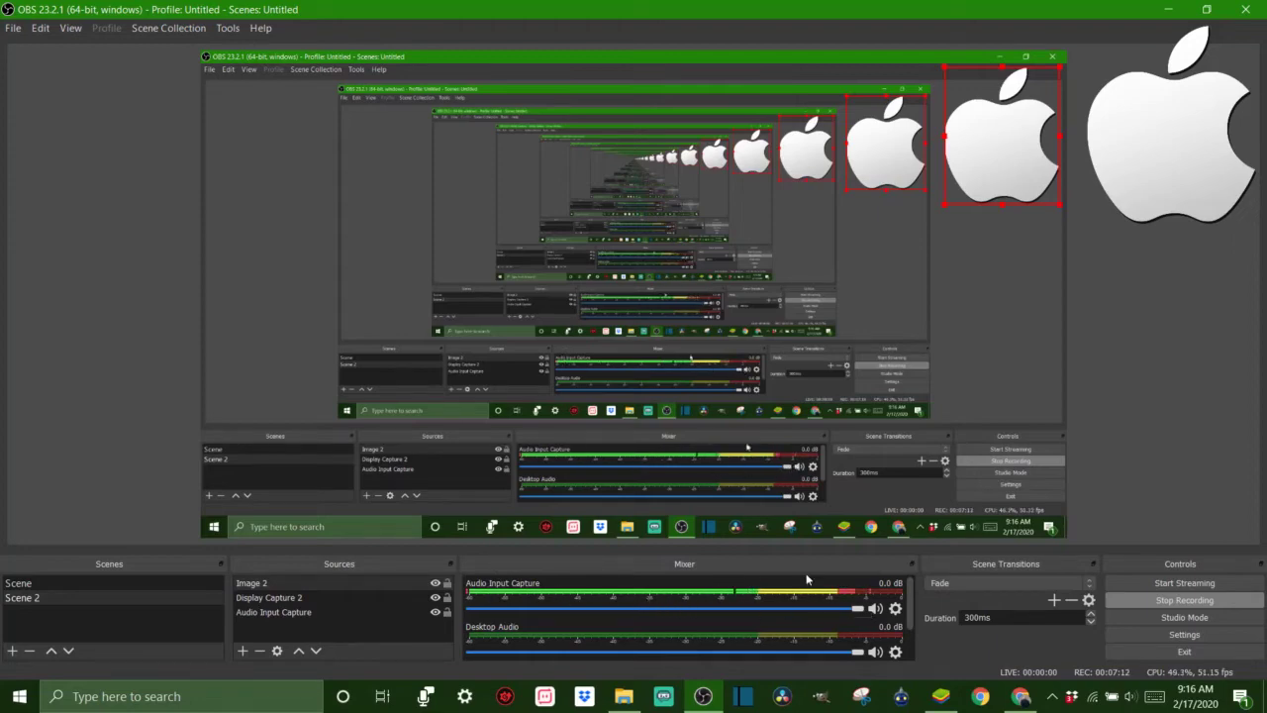
scroll(726, 606, down, 2)
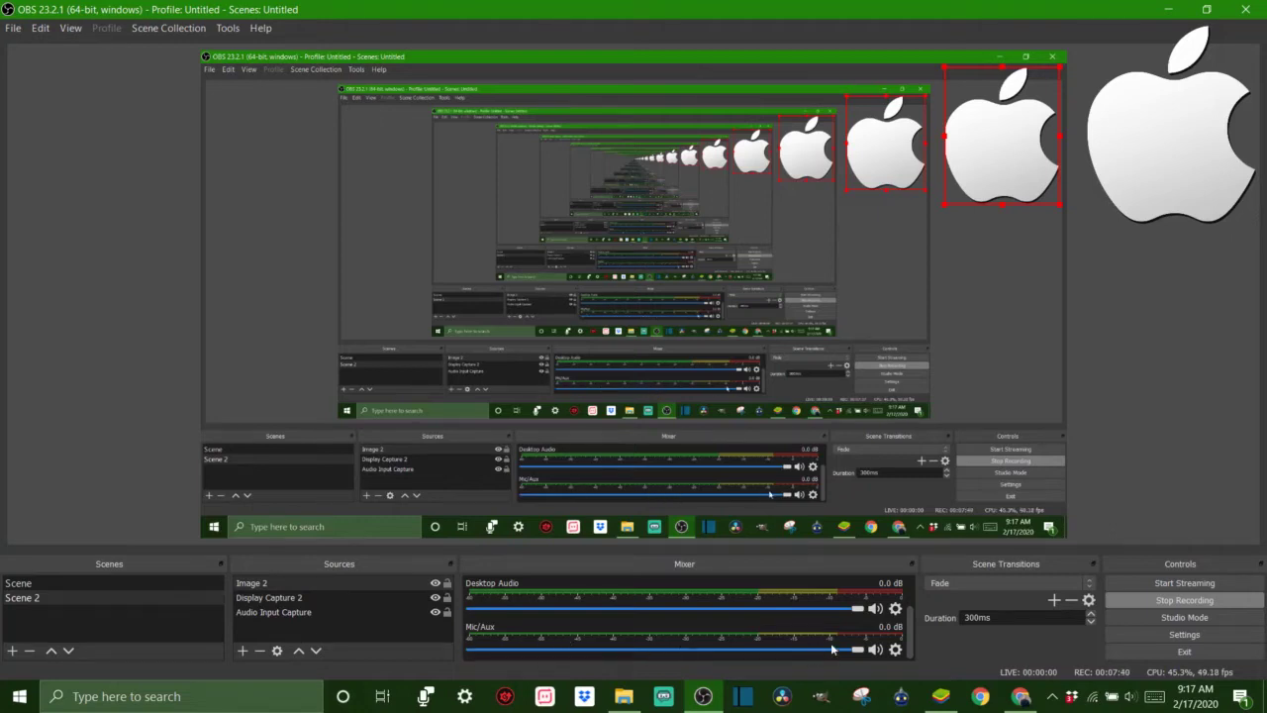
scroll(834, 644, up, 1)
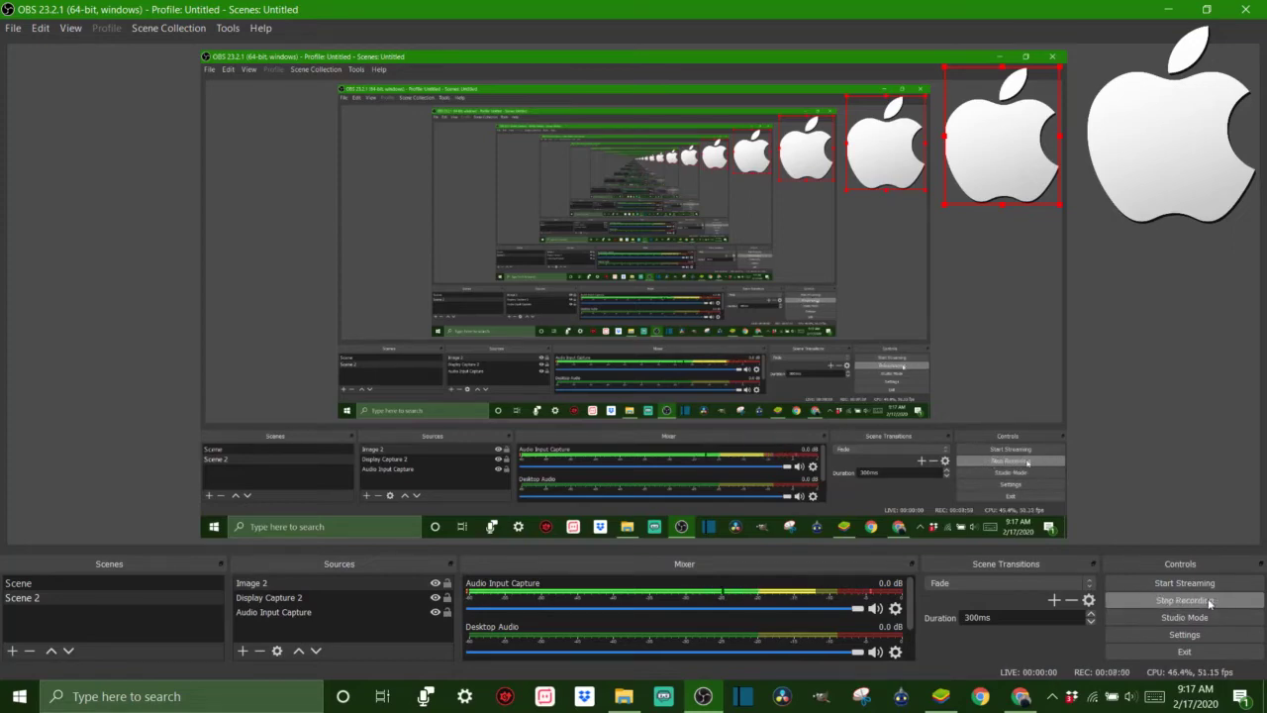
Step: Open the program settings and review all the General options, from language and theme down to the multiview layout
click(1168, 634)
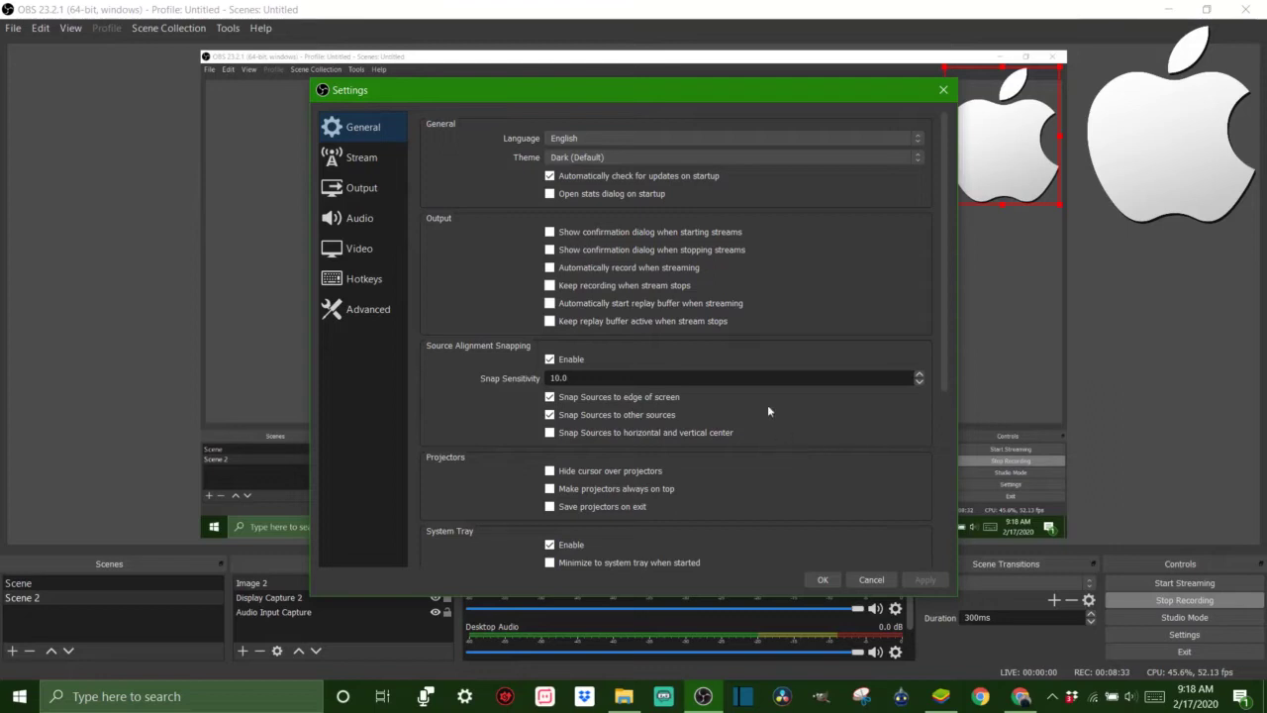
scroll(767, 409, down, 2)
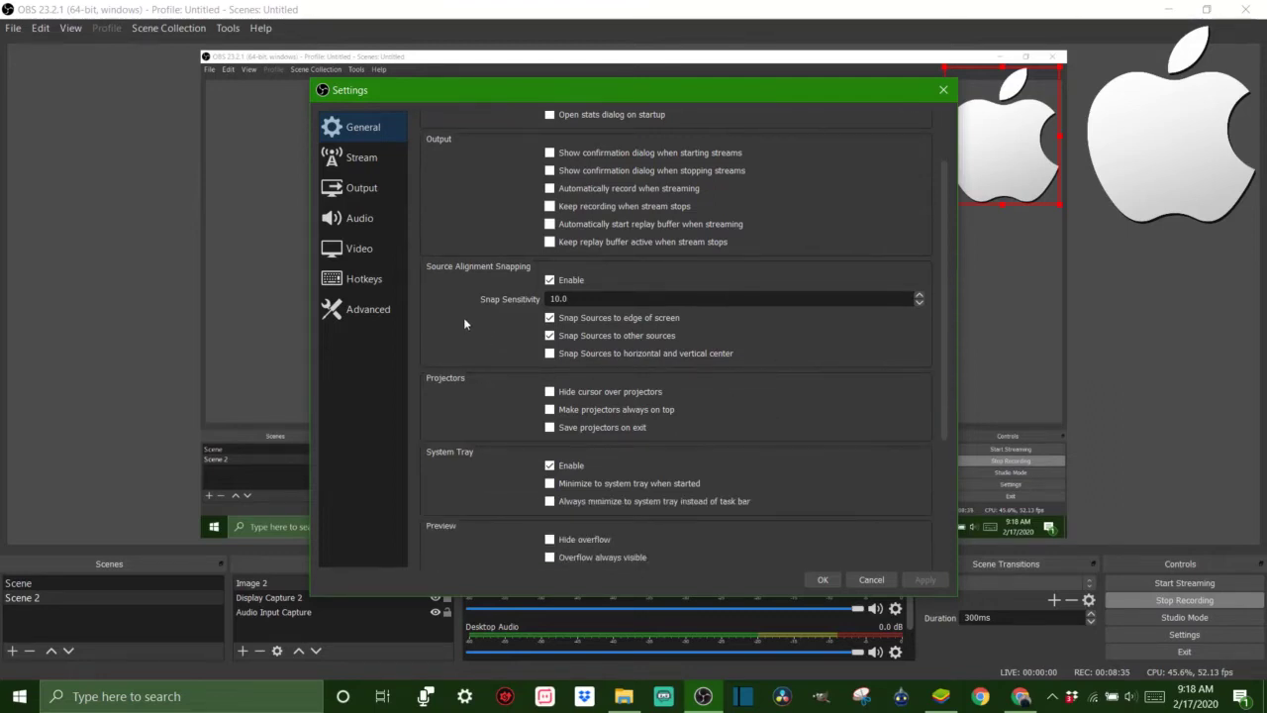
click(1008, 145)
scroll(506, 477, down, 2)
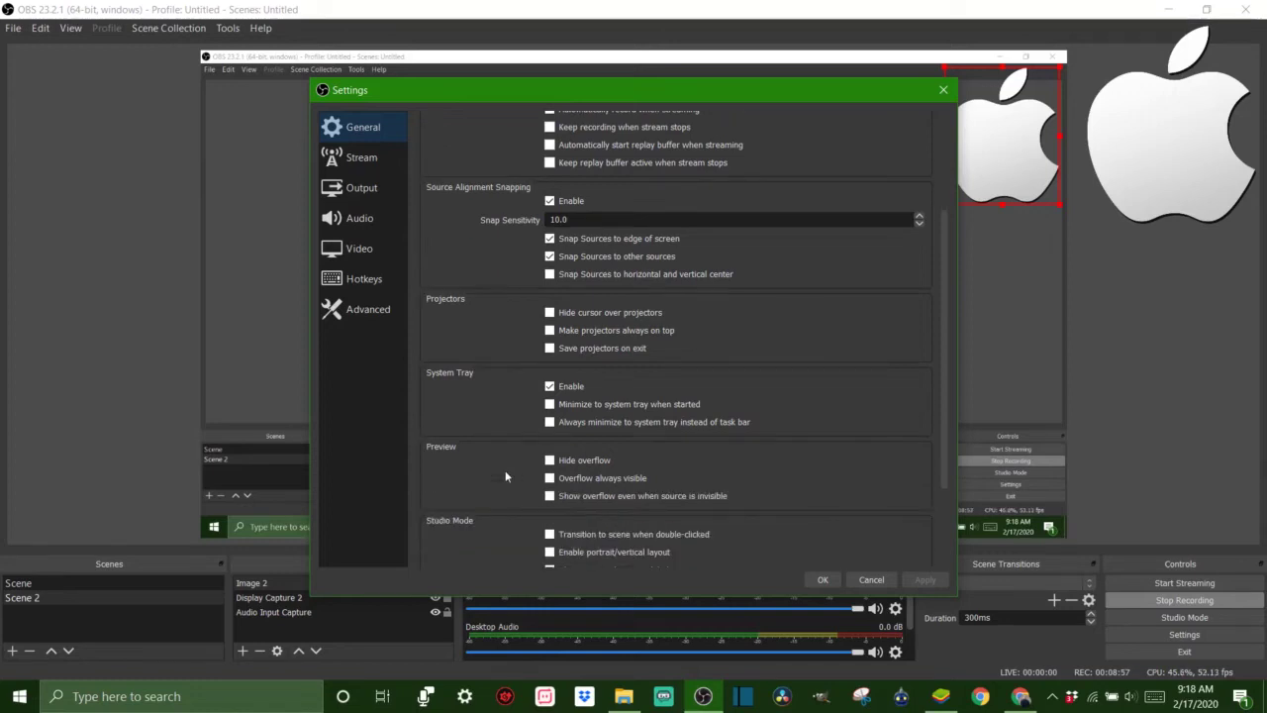
scroll(506, 477, down, 1)
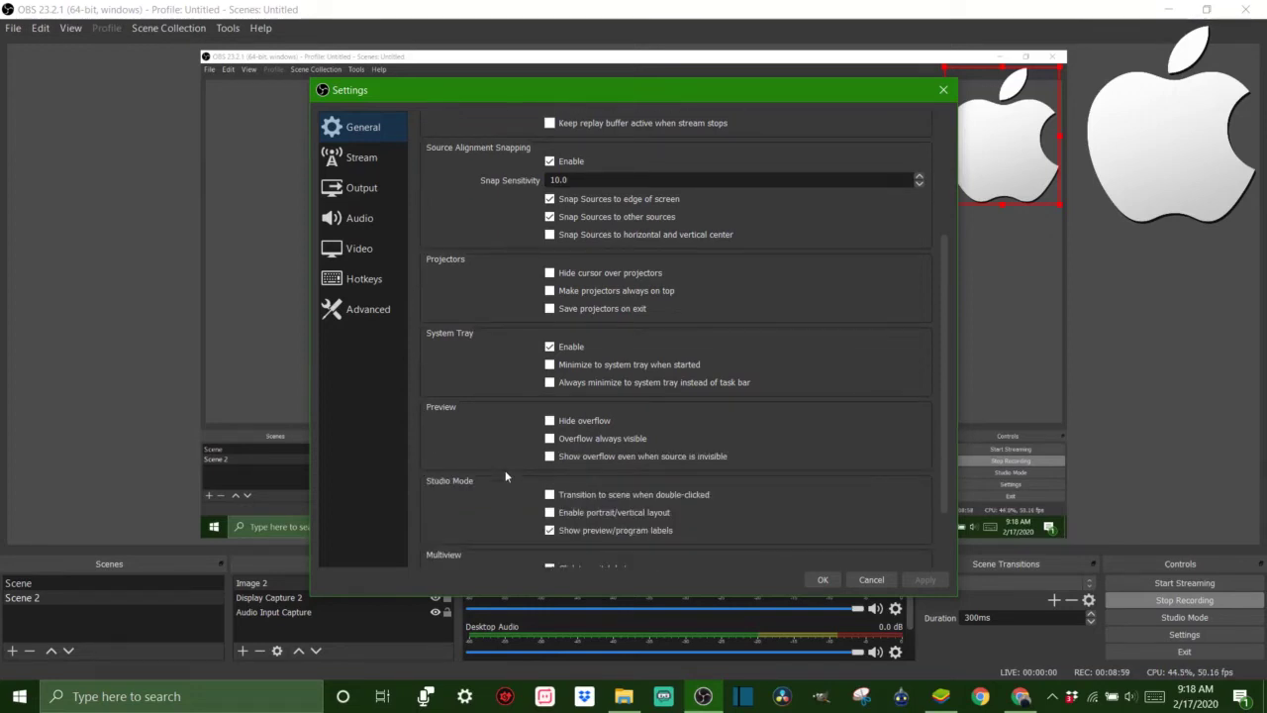
scroll(505, 477, down, 2)
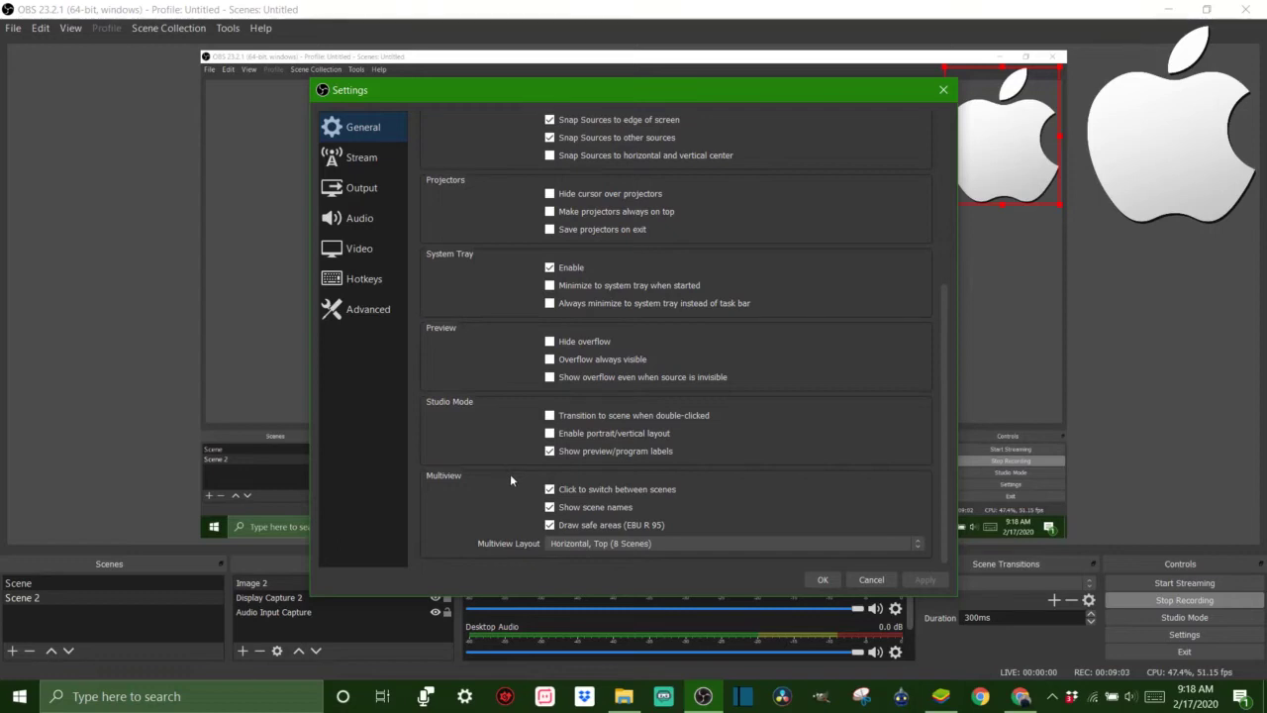
scroll(780, 458, down, 1)
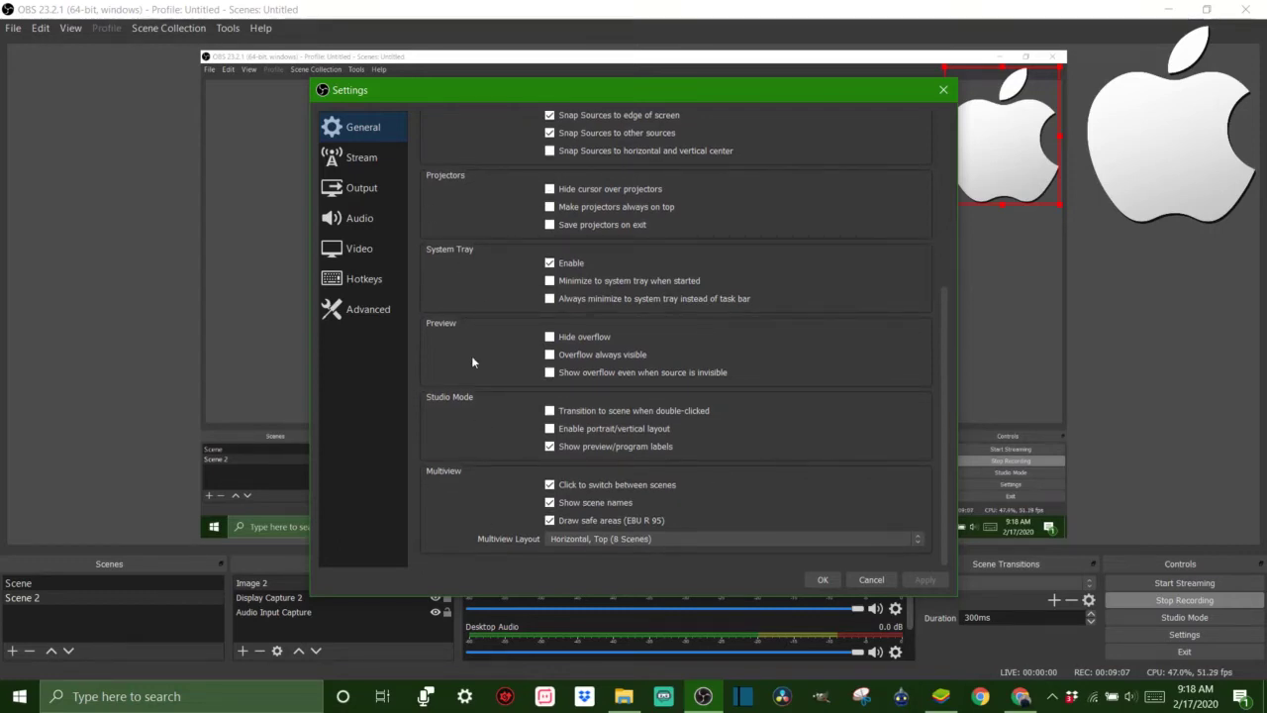
scroll(748, 436, up, 7)
scroll(749, 435, up, 1)
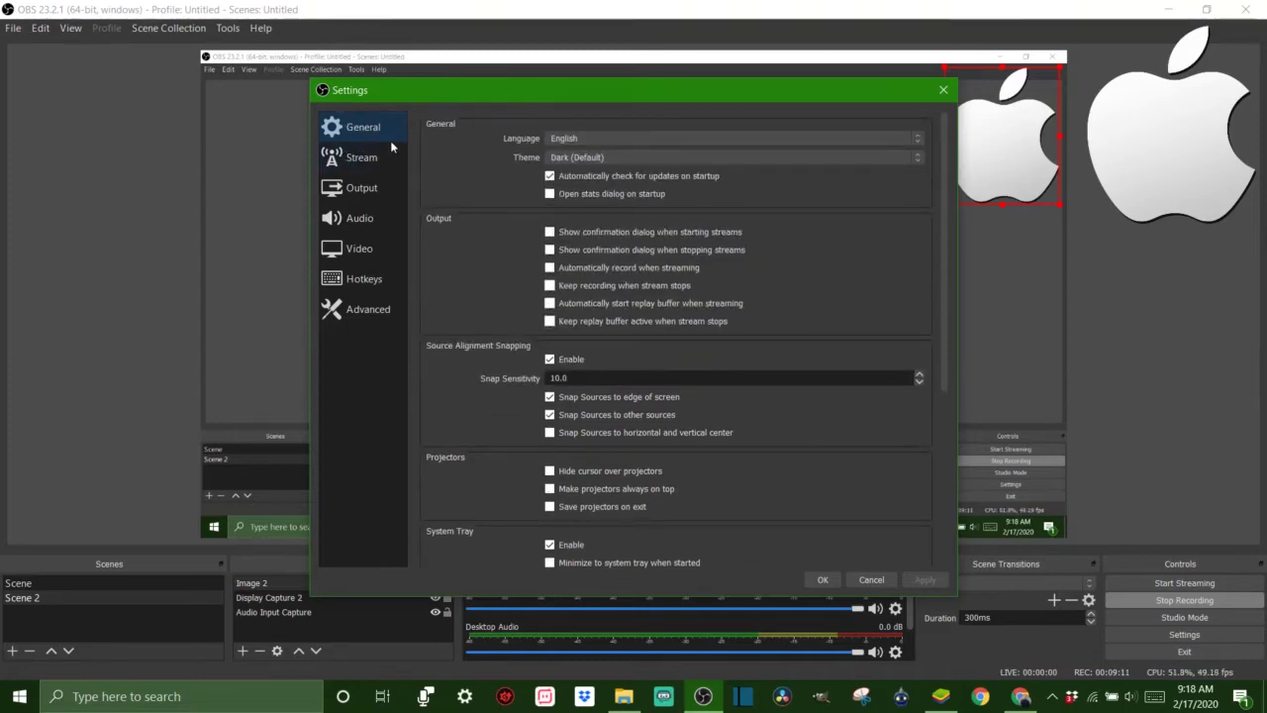
Step: Review the available services in the Stream settings, keep Twitch, and switch to connecting with a stream key
click(369, 168)
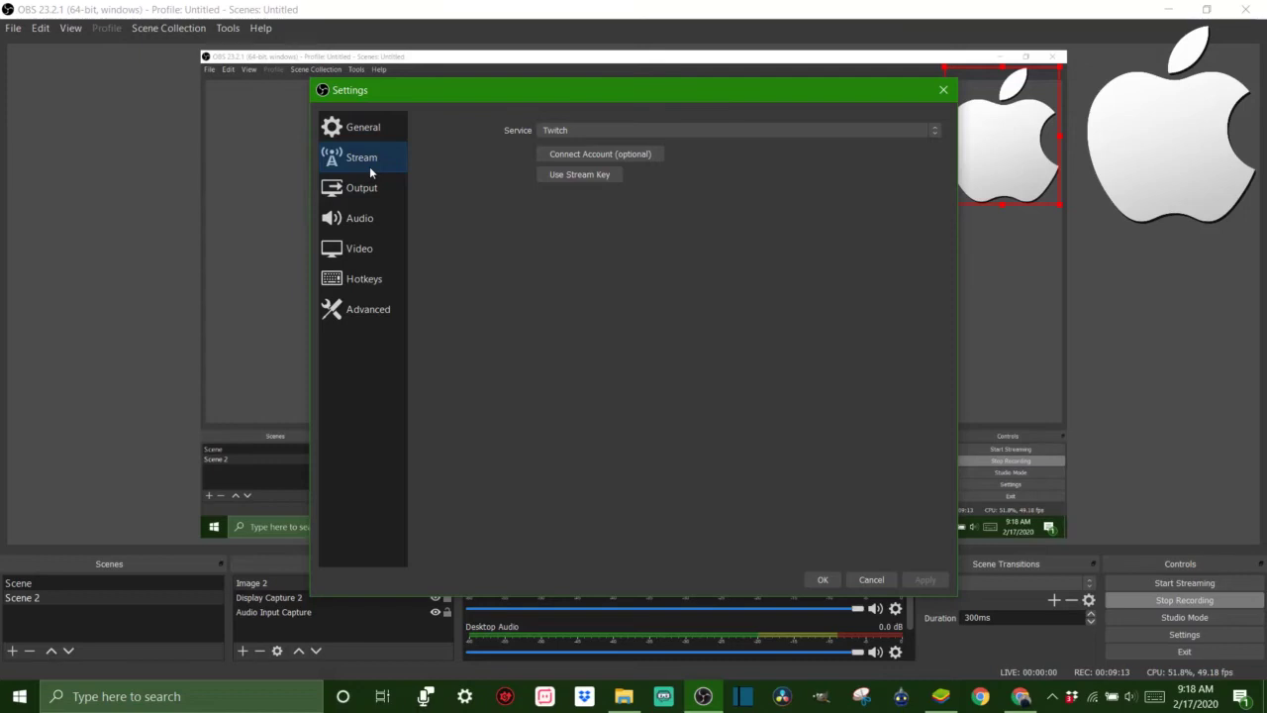
click(863, 131)
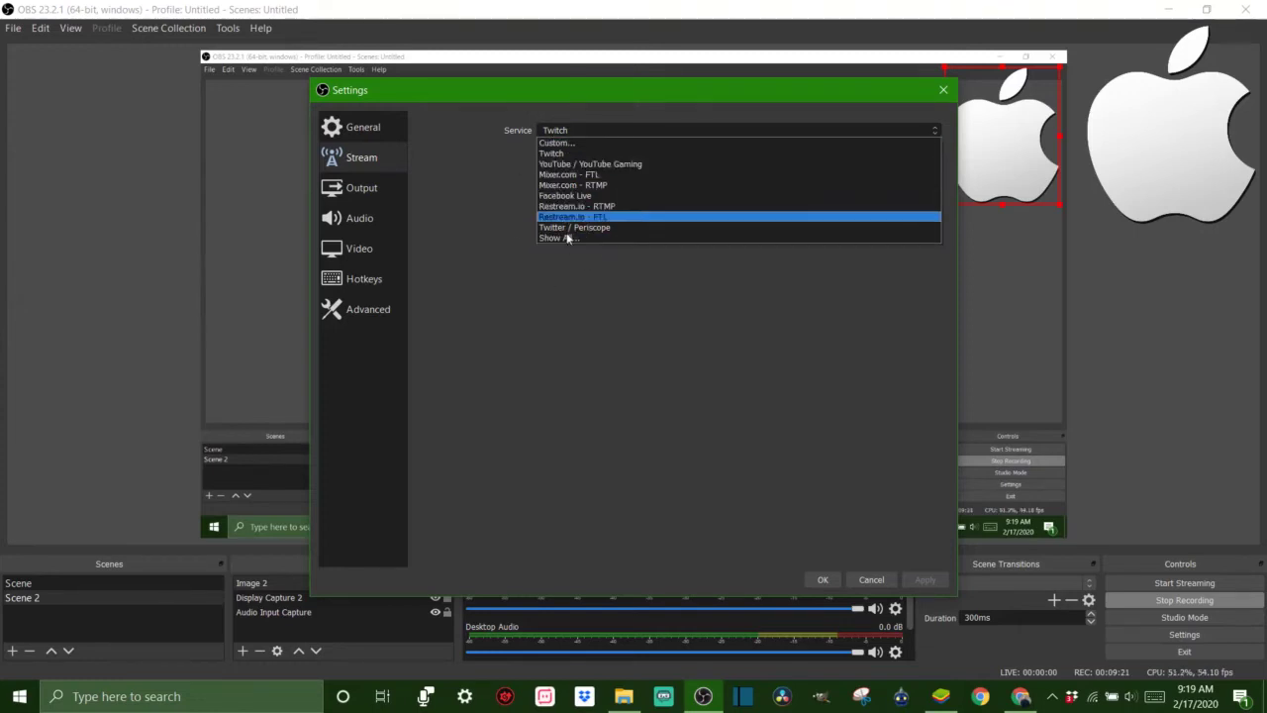
click(476, 179)
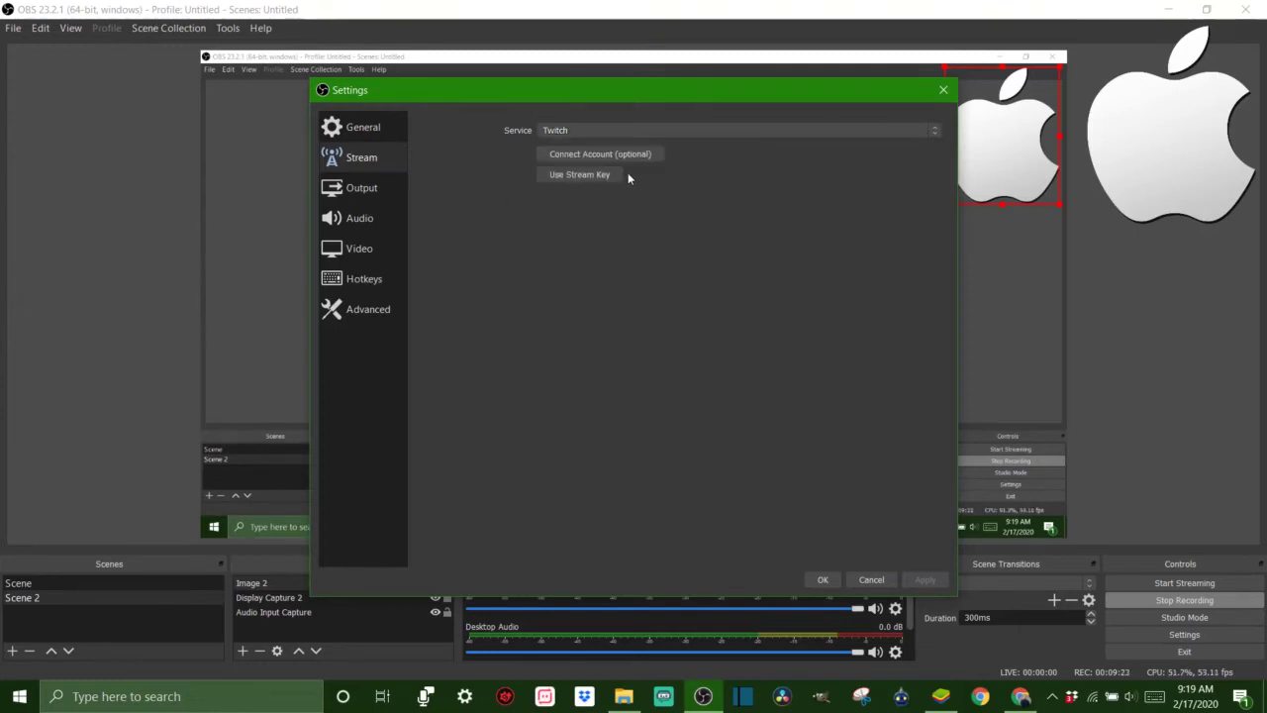
click(567, 176)
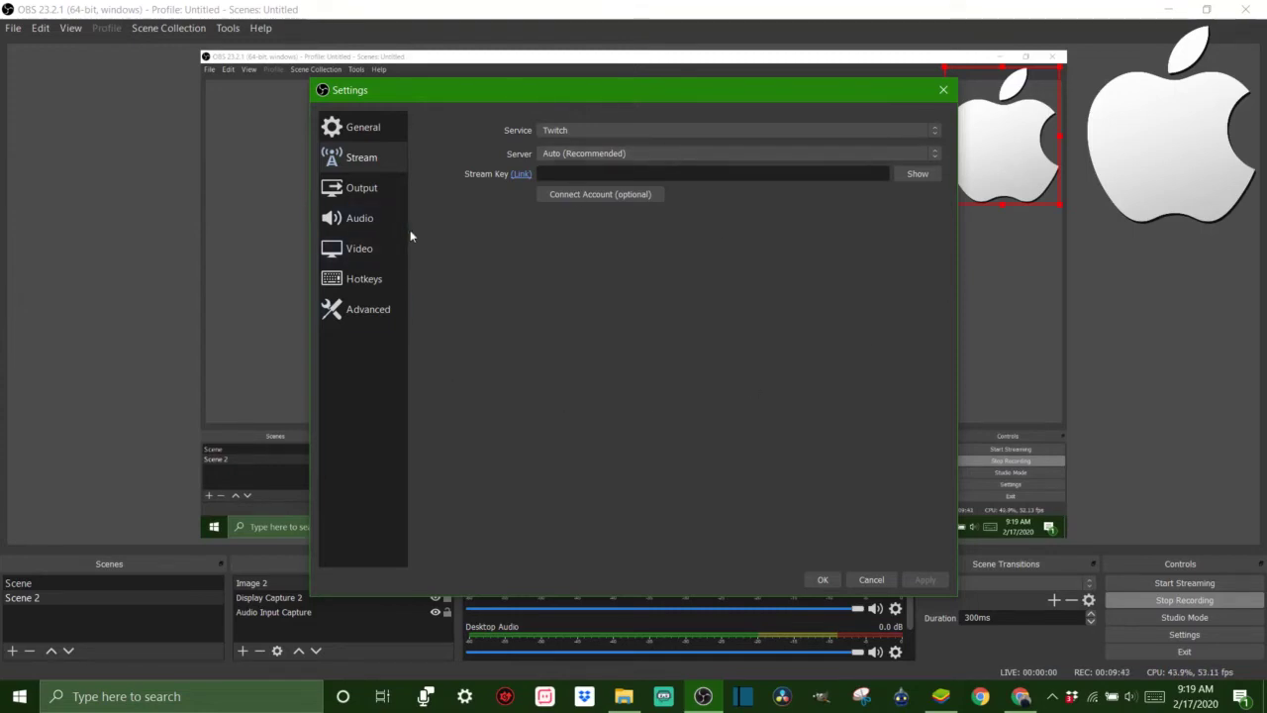
Step: Review the Output settings for streaming, recording, audio tracks and replay buffer, including the available encoder profiles for streaming
click(379, 190)
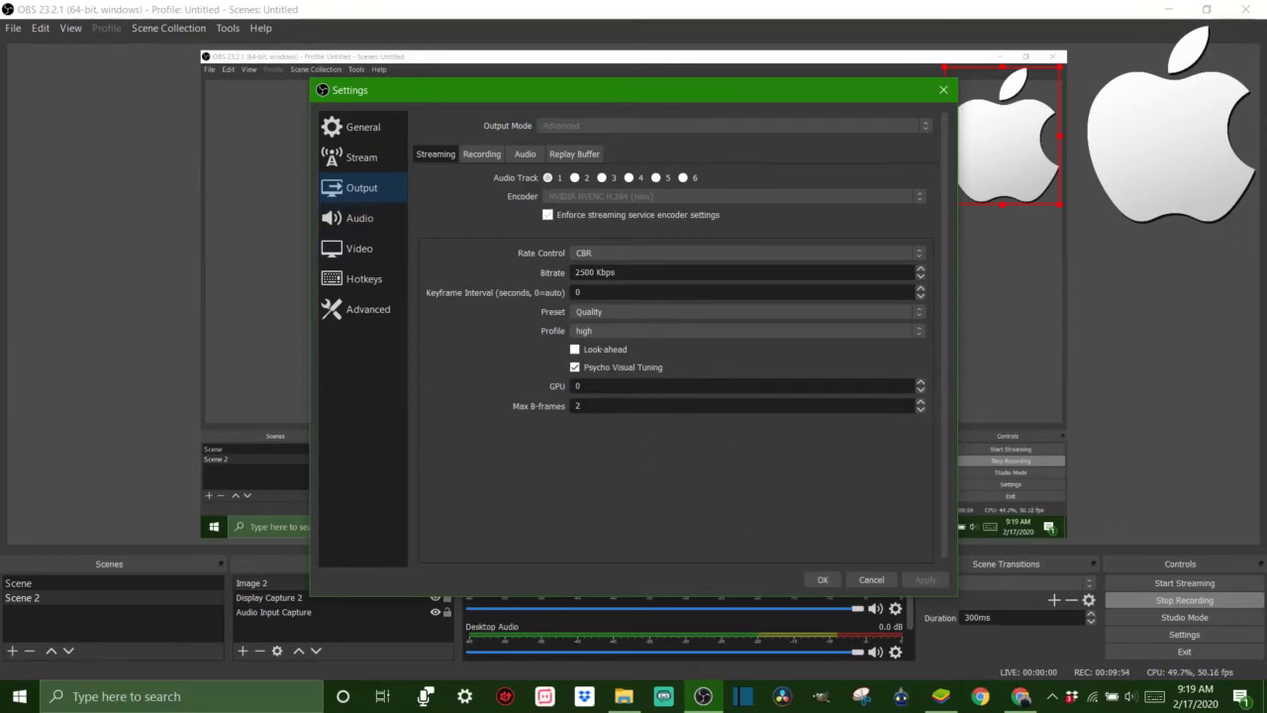
click(583, 330)
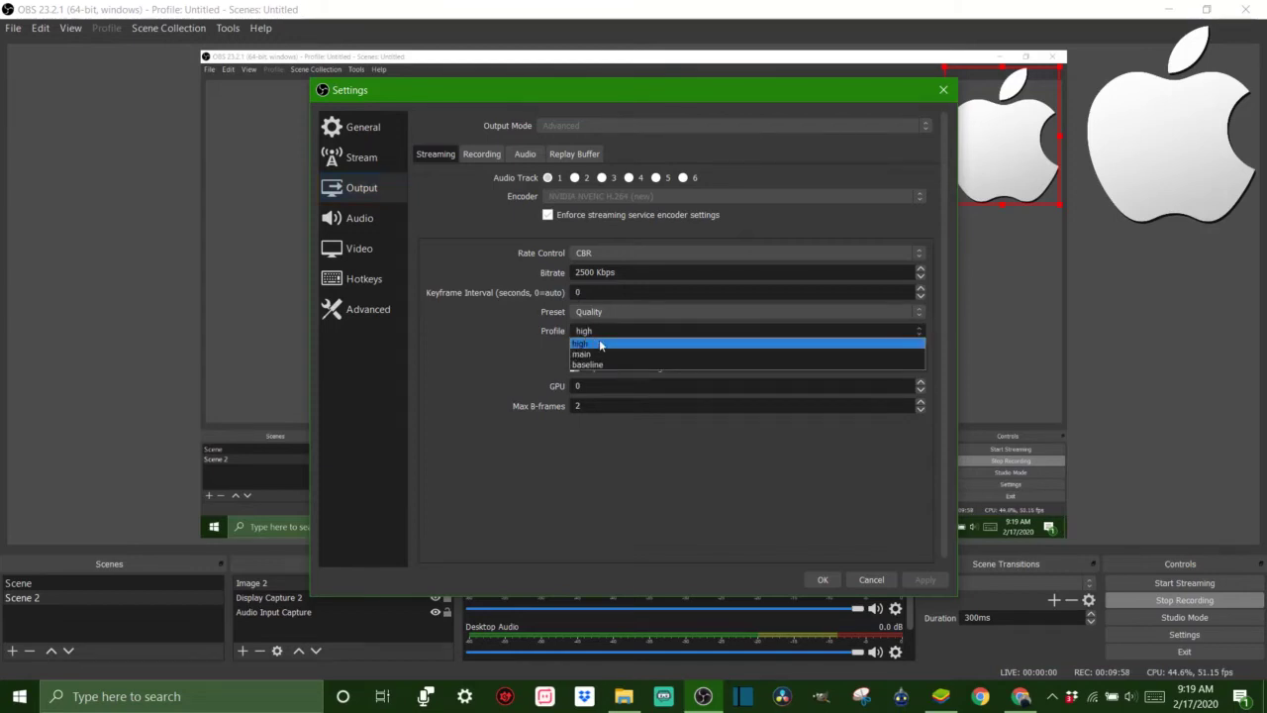
click(603, 325)
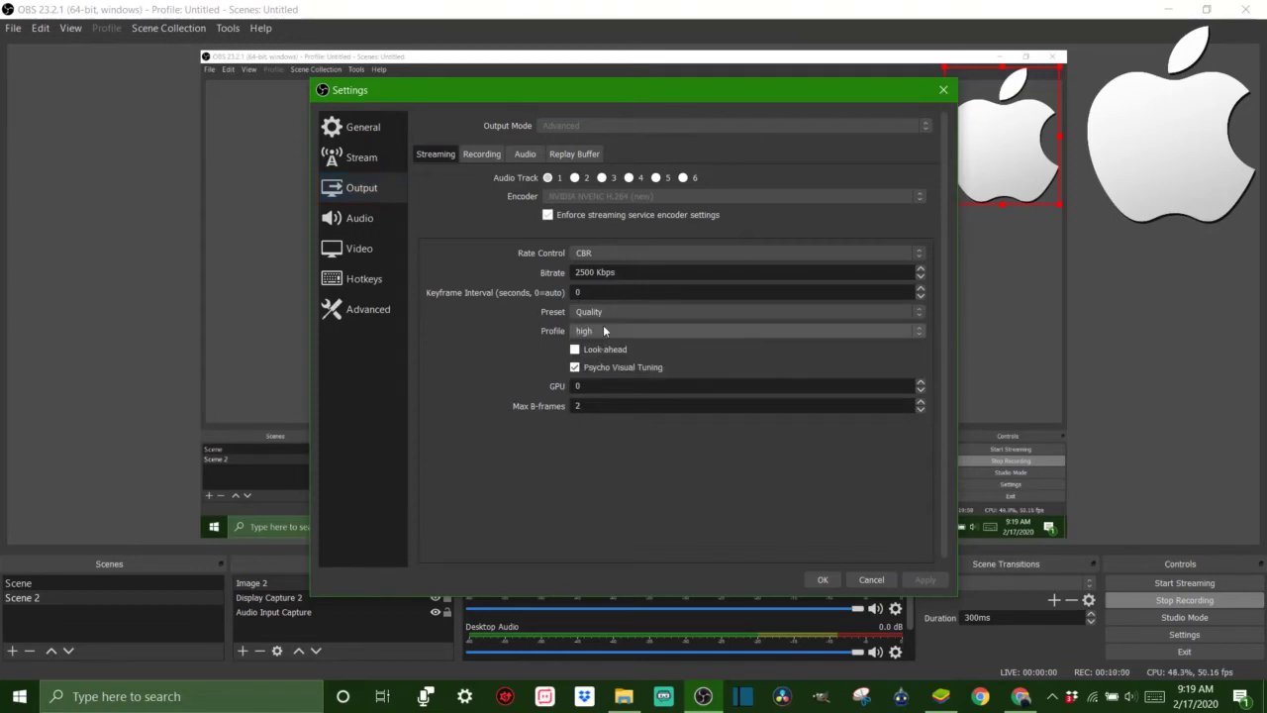
click(482, 154)
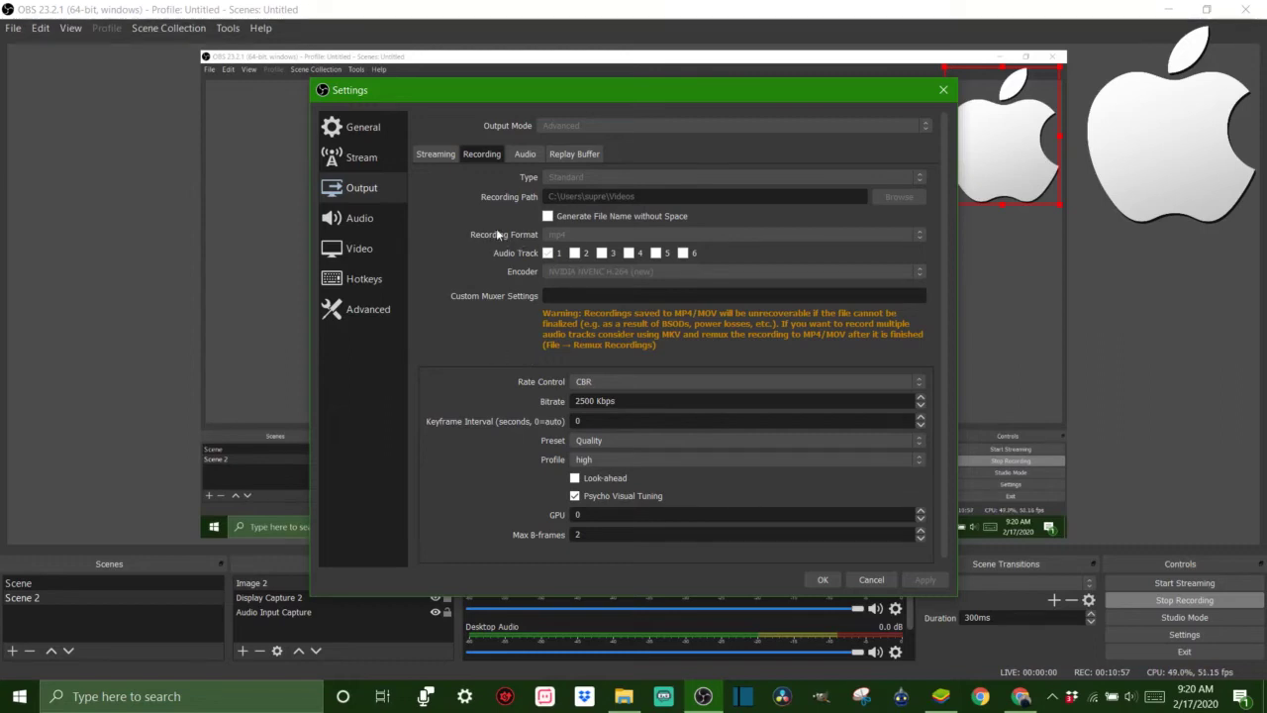
click(528, 156)
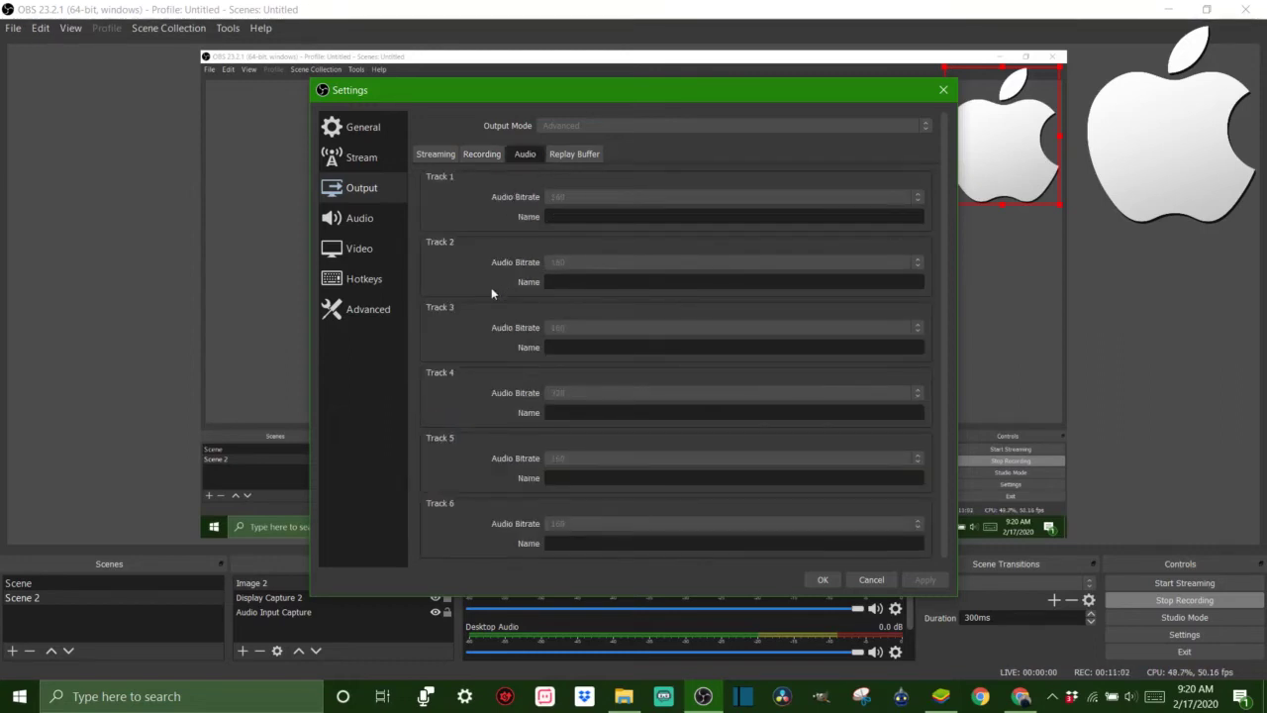
scroll(491, 287, down, 1)
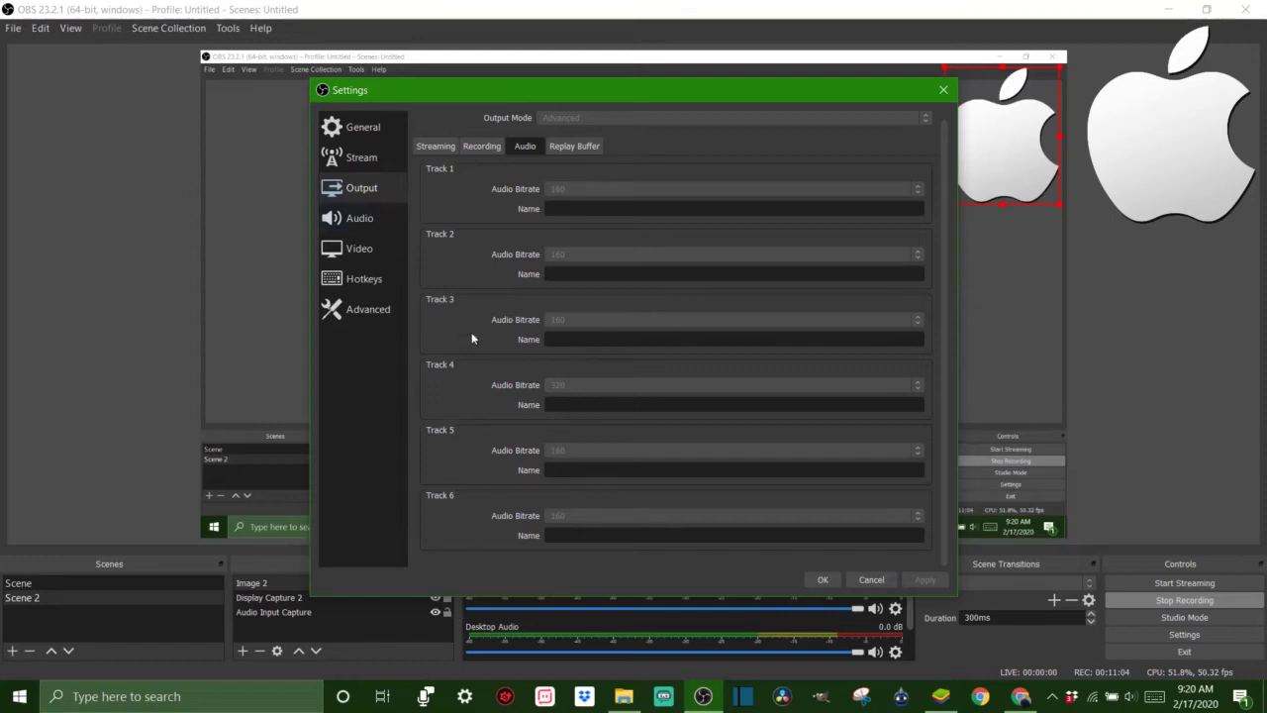
click(577, 146)
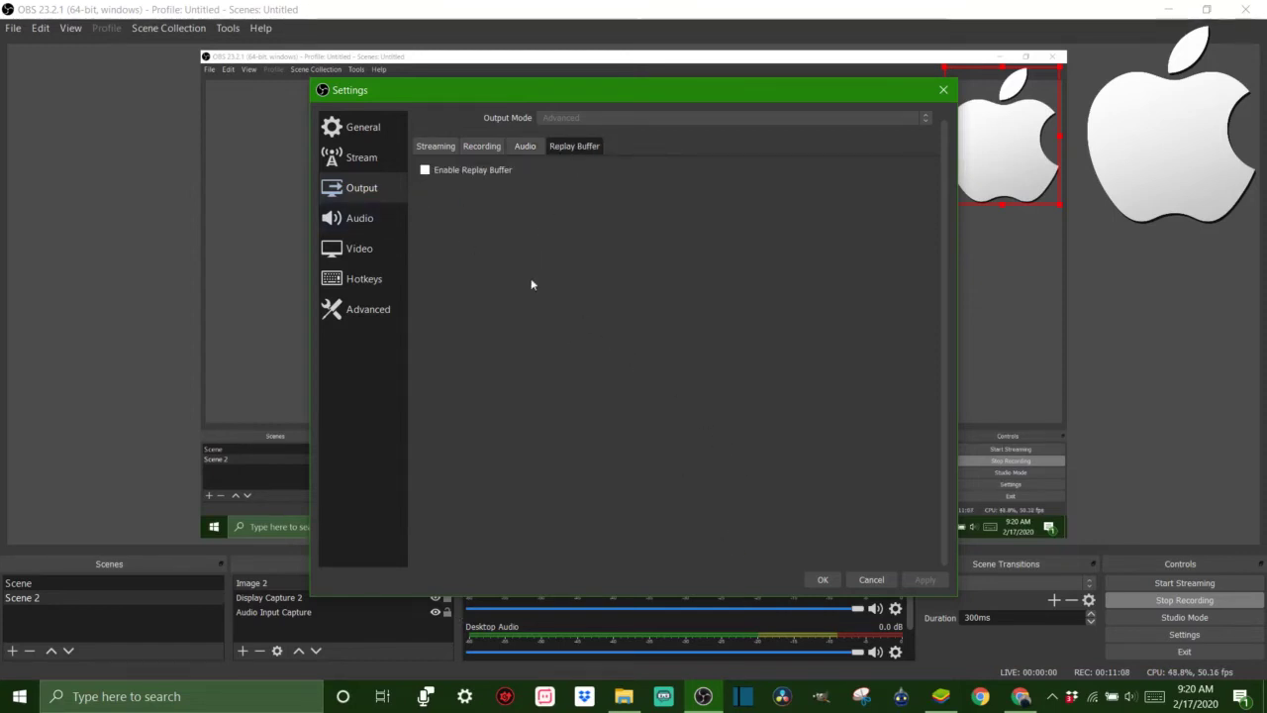
click(435, 147)
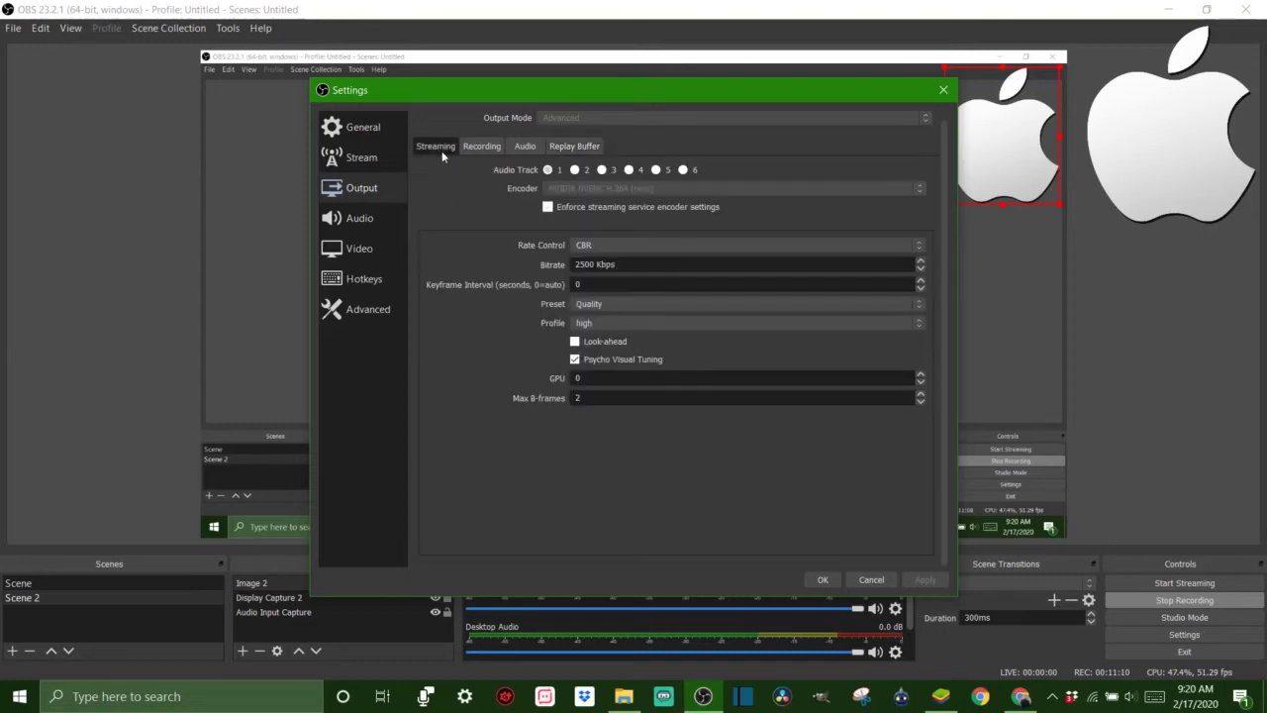
Step: Review the Audio settings, from the Desktop Audio device choices down to the push-to-mute and push-to-talk options of every source
click(375, 220)
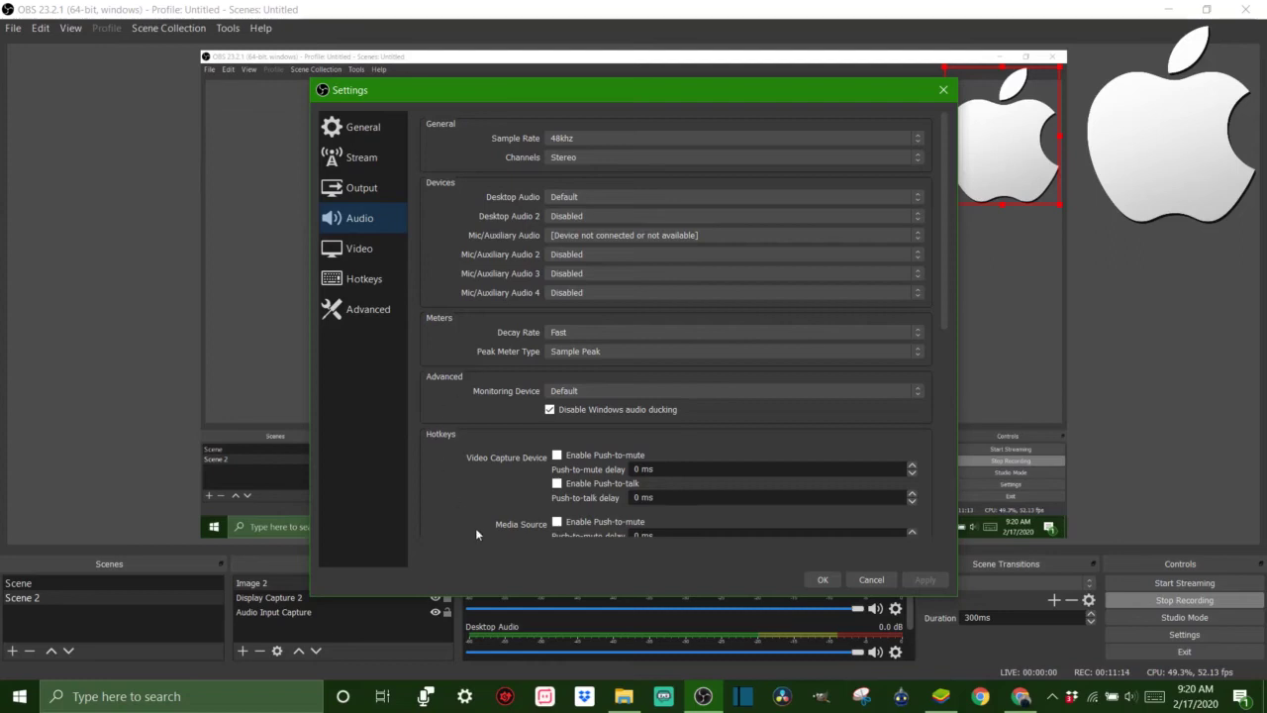
click(592, 196)
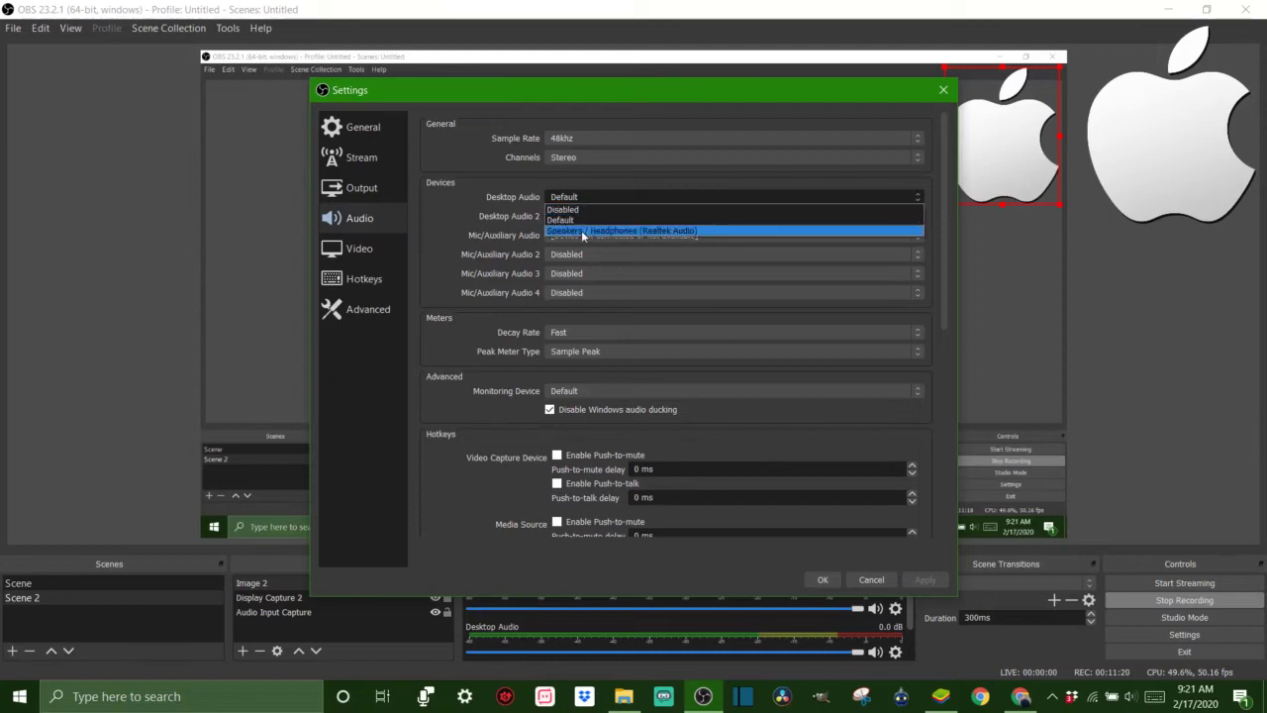
click(514, 176)
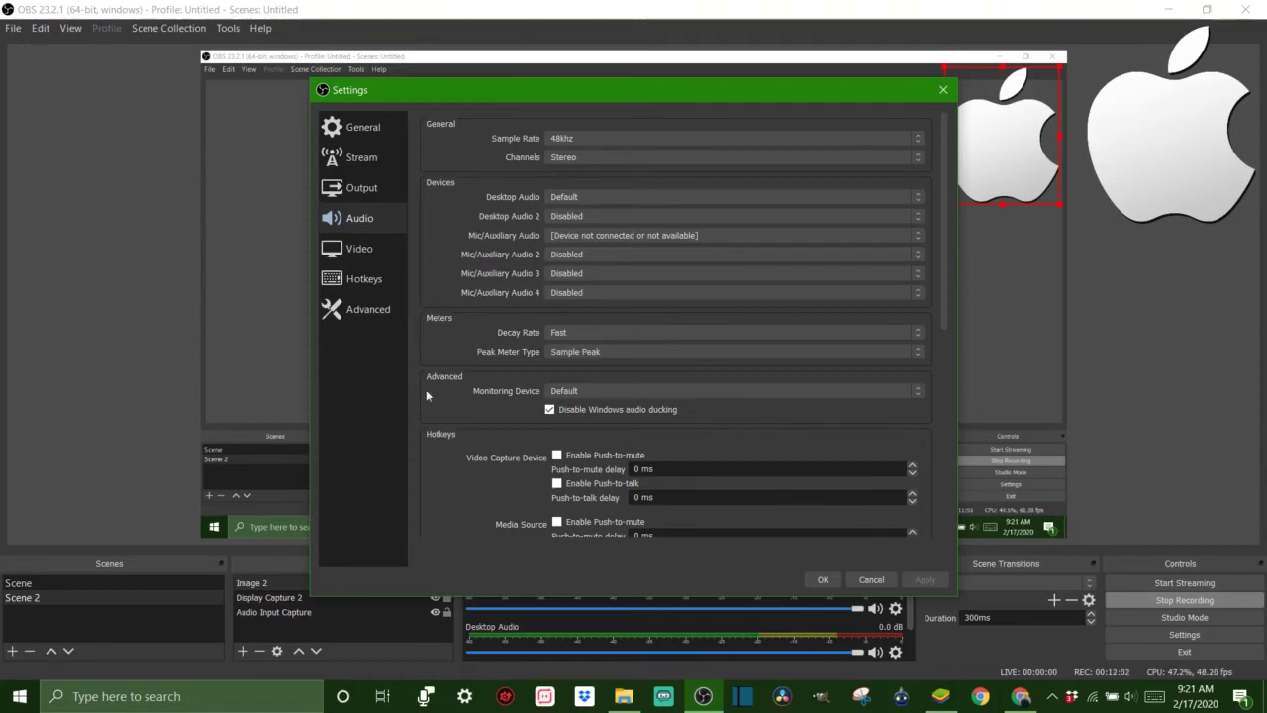
scroll(524, 464, down, 2)
scroll(523, 459, down, 6)
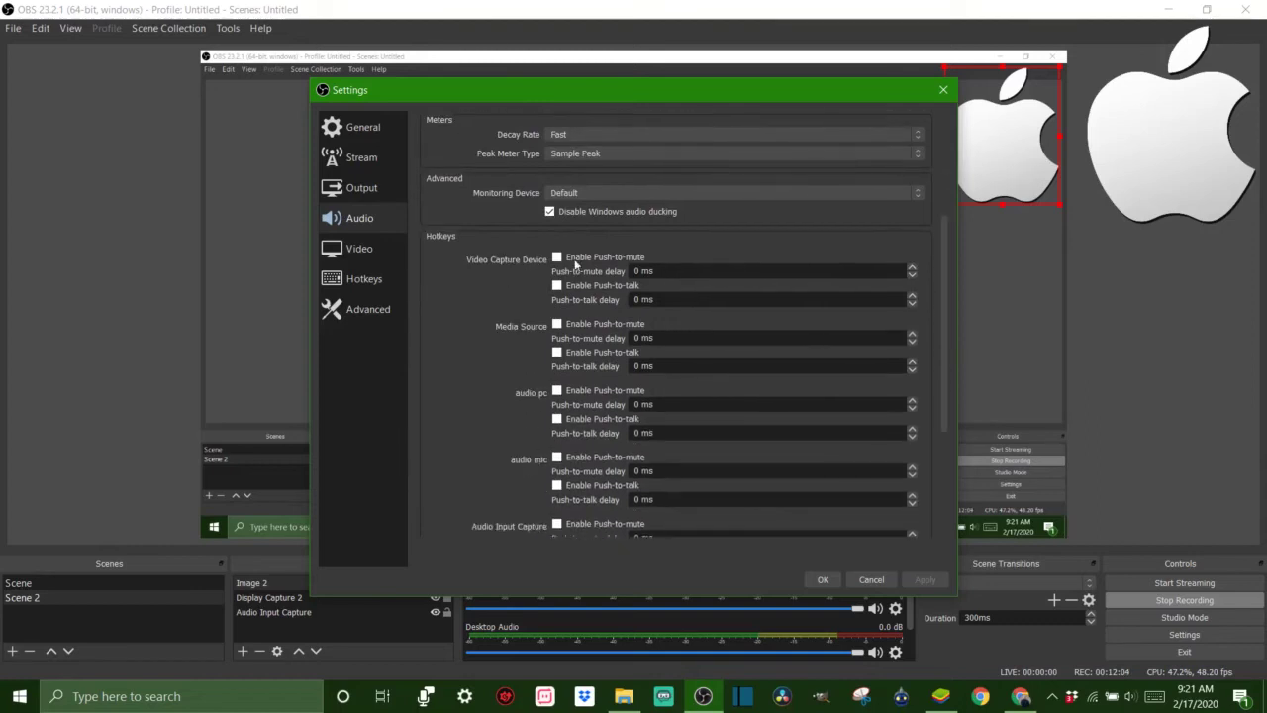
scroll(531, 355, down, 2)
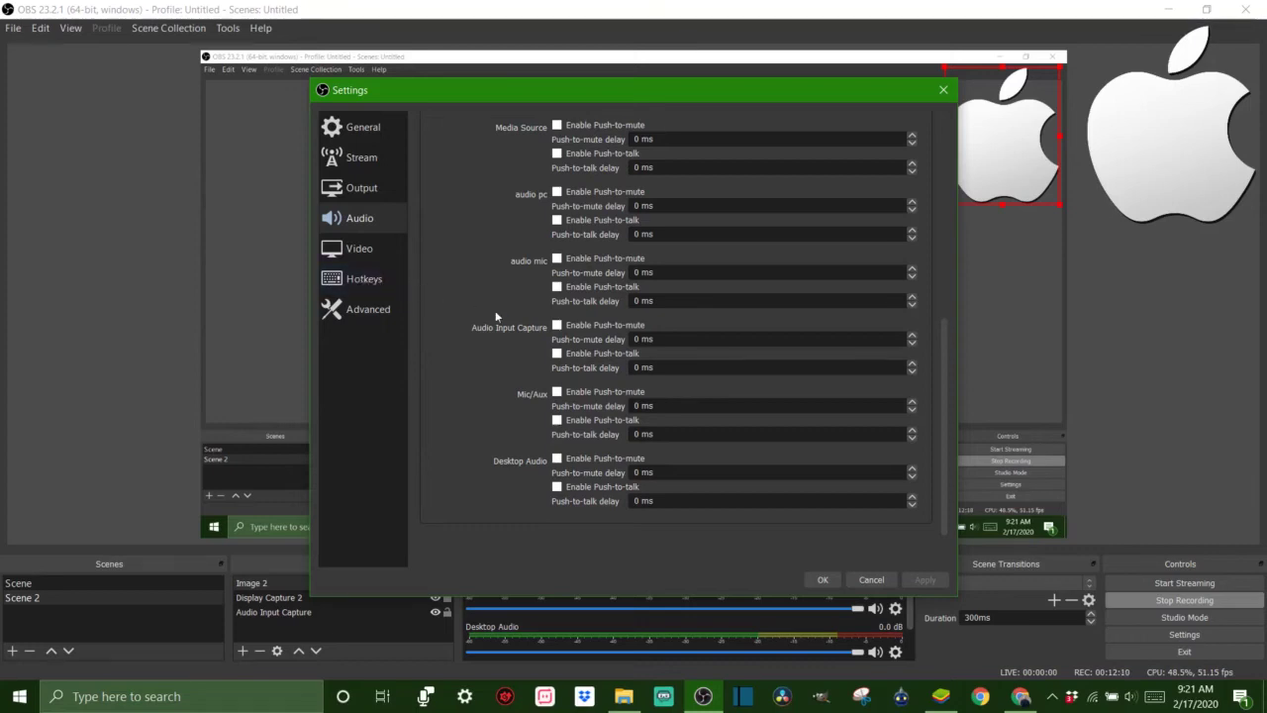
scroll(496, 310, up, 10)
Step: Check the resolution, downscale filter and FPS options in the Video settings and close the settings window
click(349, 255)
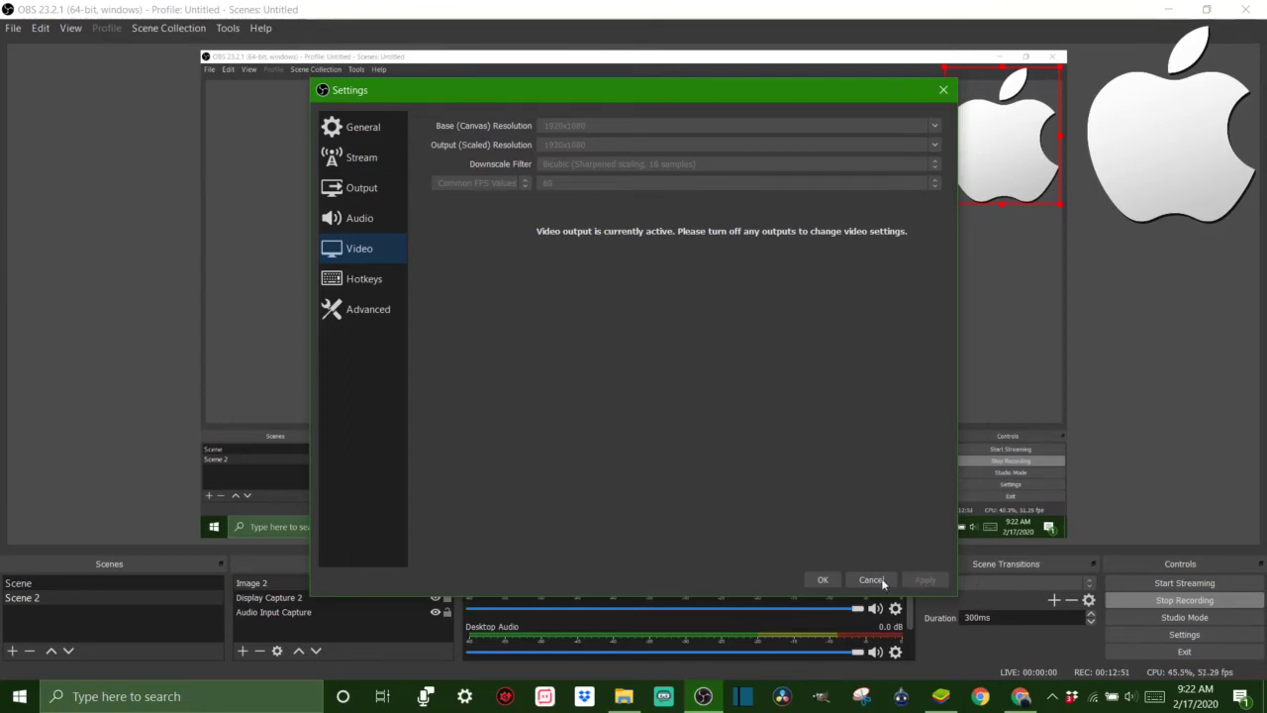
click(822, 580)
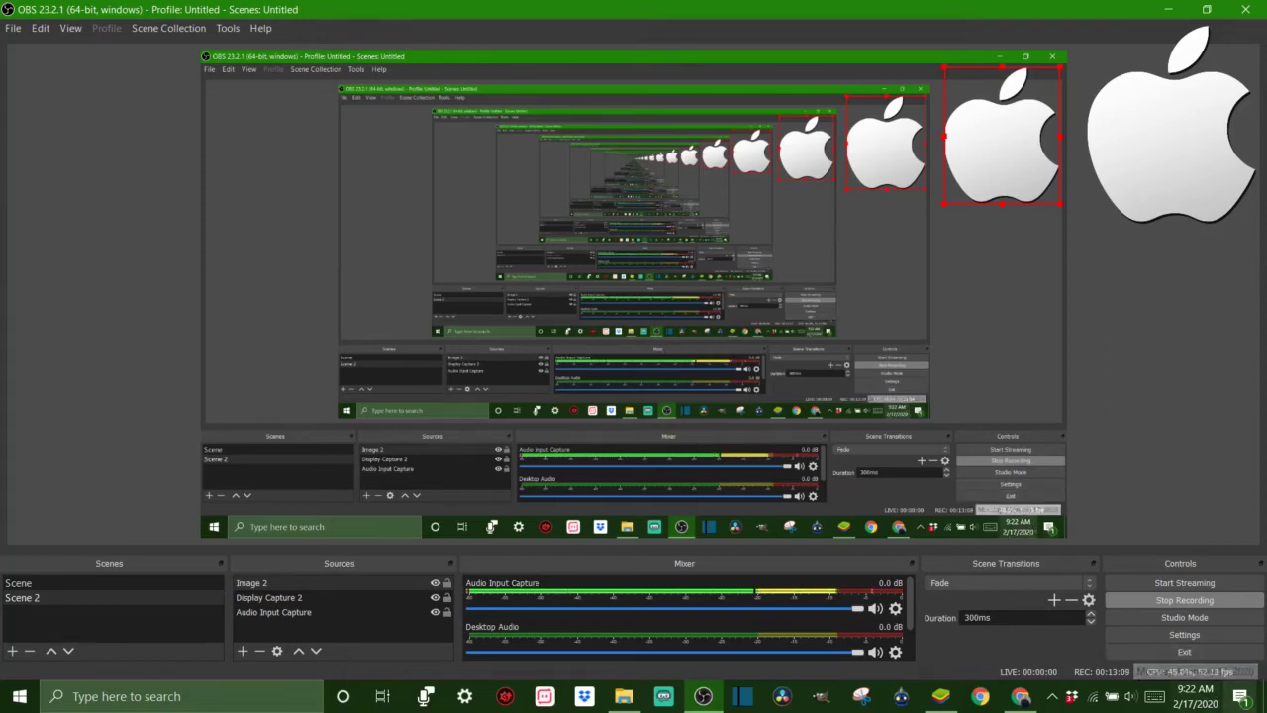
Step: Turn on Studio Mode and move the apple image to the upper-left corner of the preview canvas
click(1198, 619)
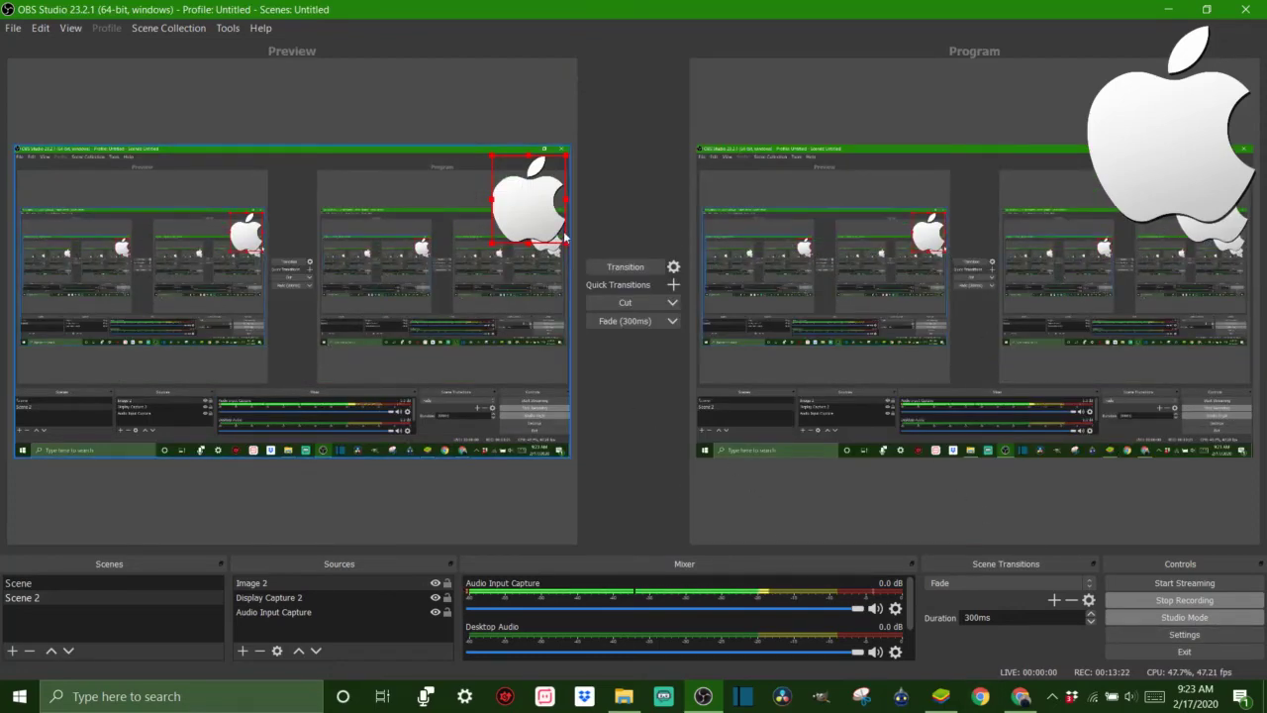
drag(537, 200, 478, 253)
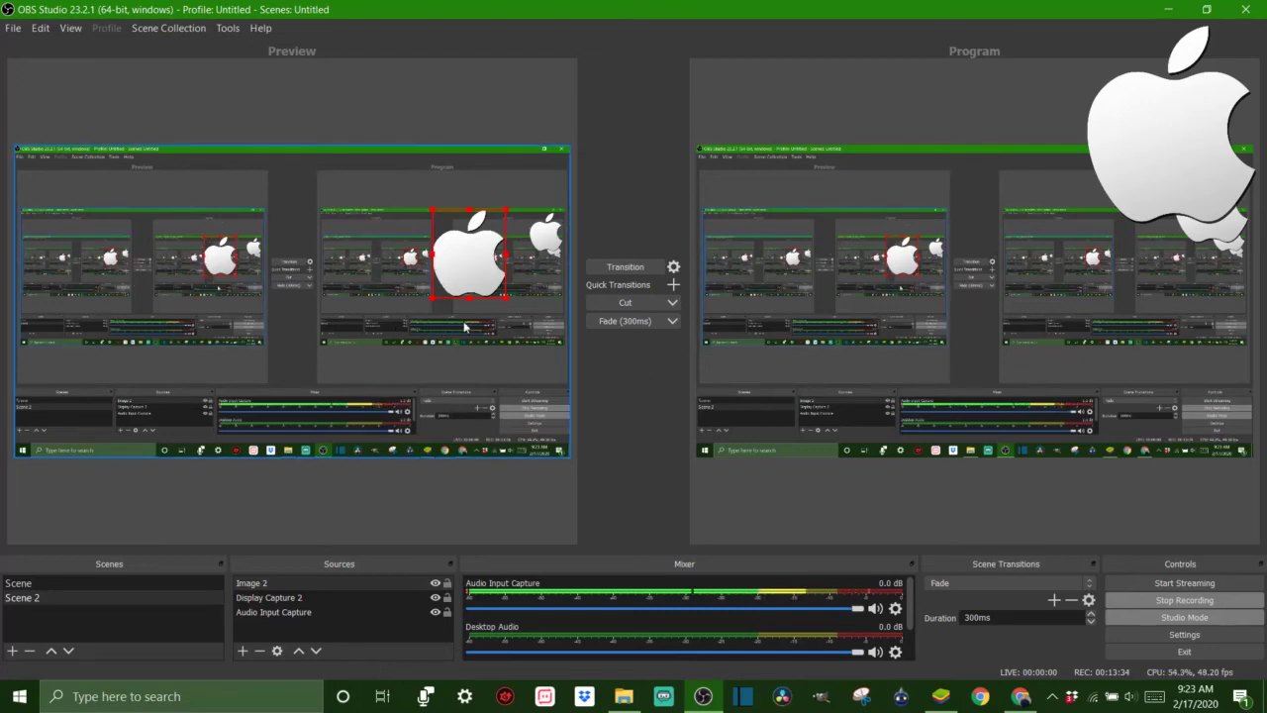
drag(473, 287, 58, 204)
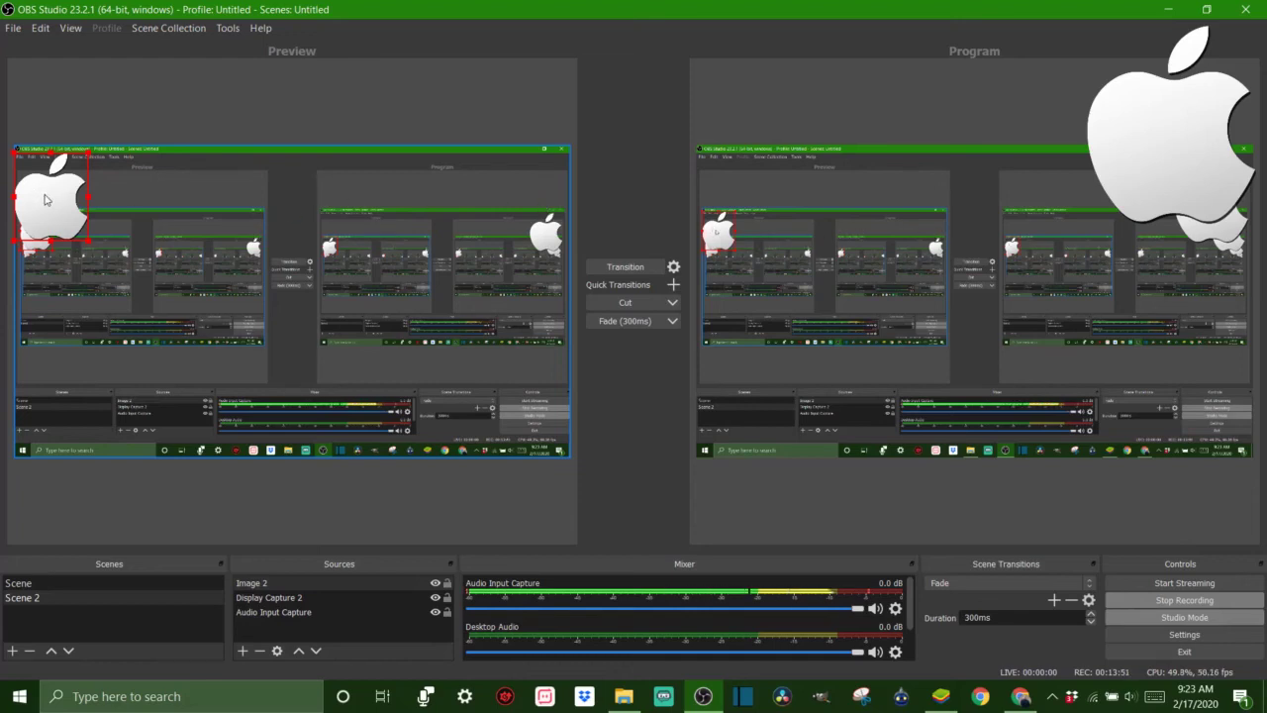
Step: Transition the preview scene to the program output and leave Studio Mode
click(603, 266)
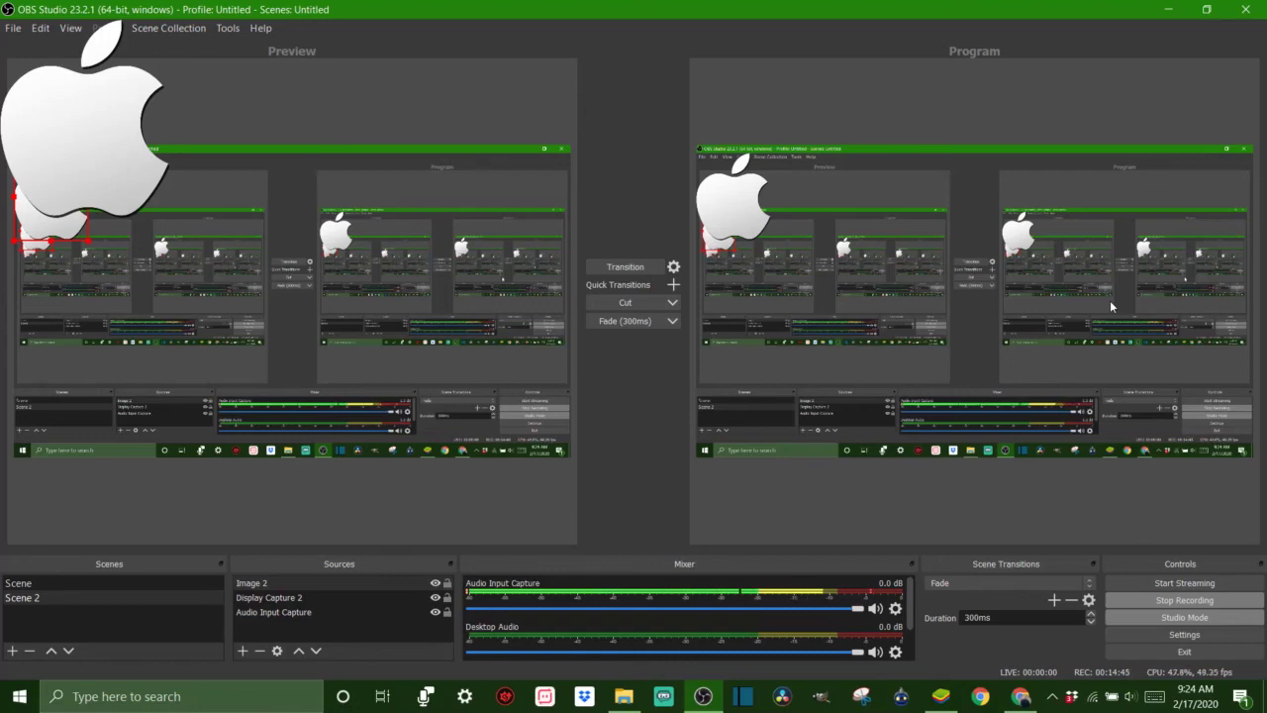
click(1232, 619)
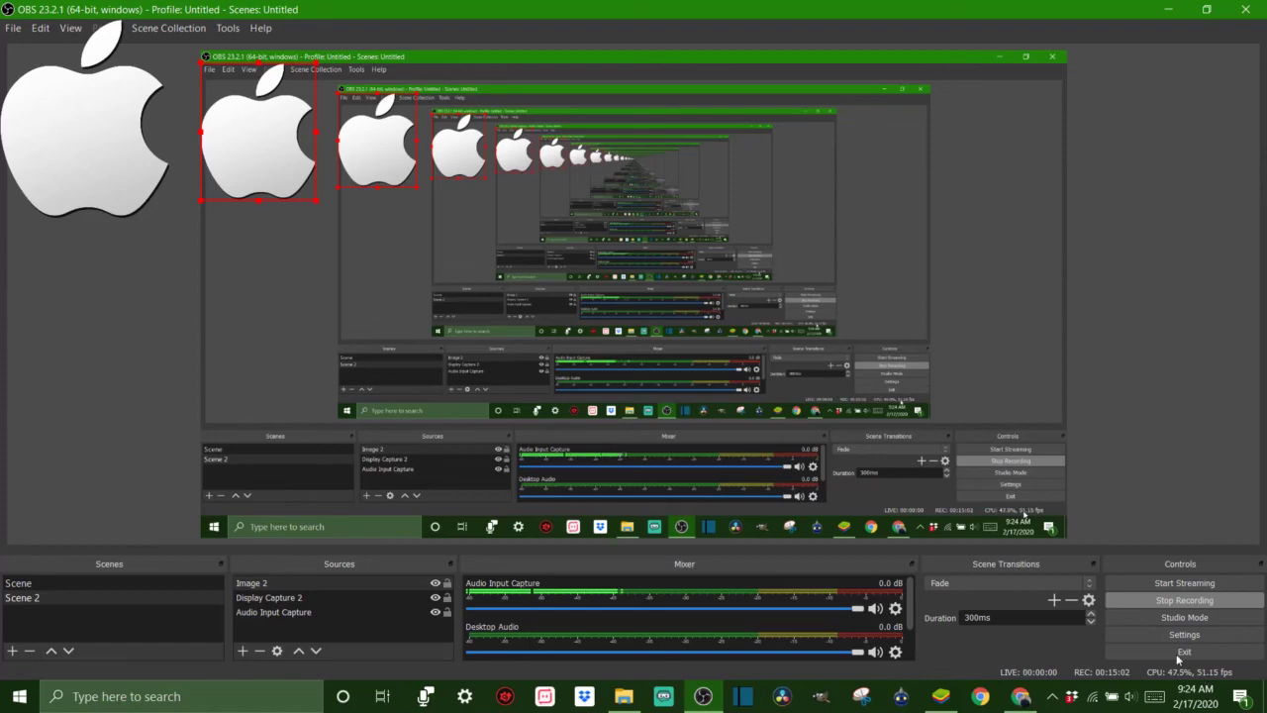
Step: Move the apple image from the upper-left corner to near the middle of the canvas
drag(246, 148, 569, 255)
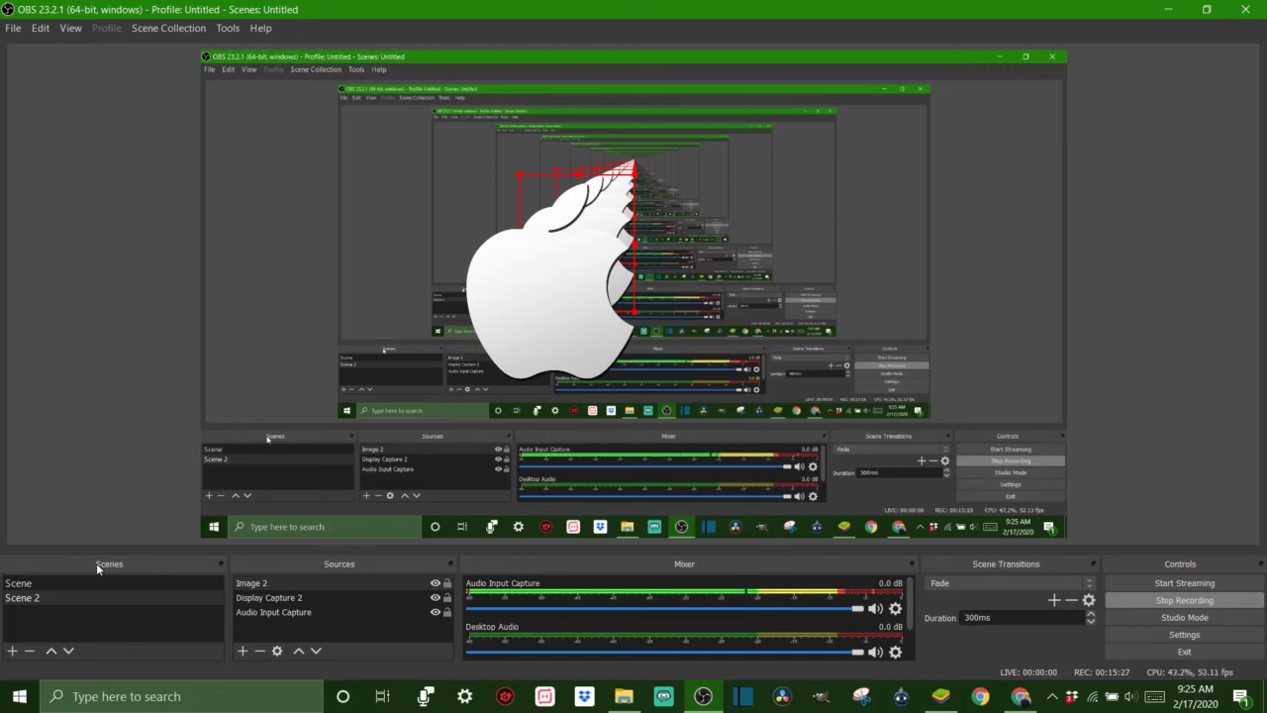
click(334, 598)
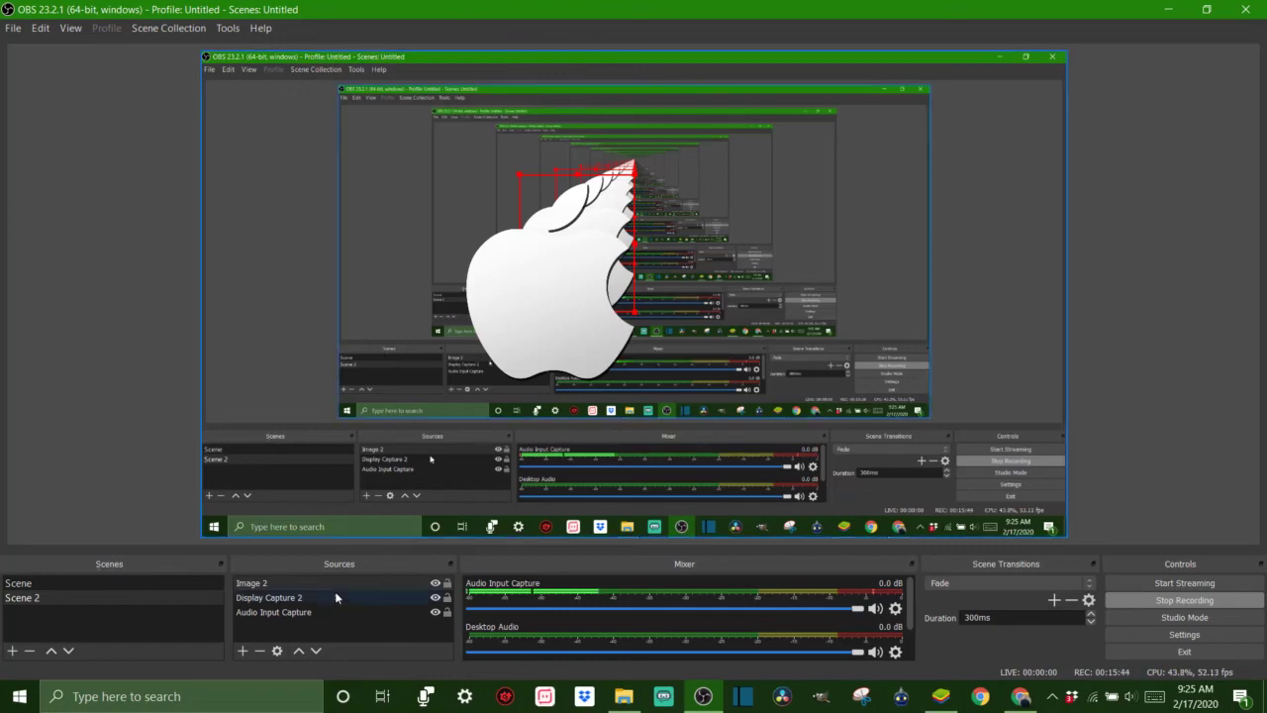